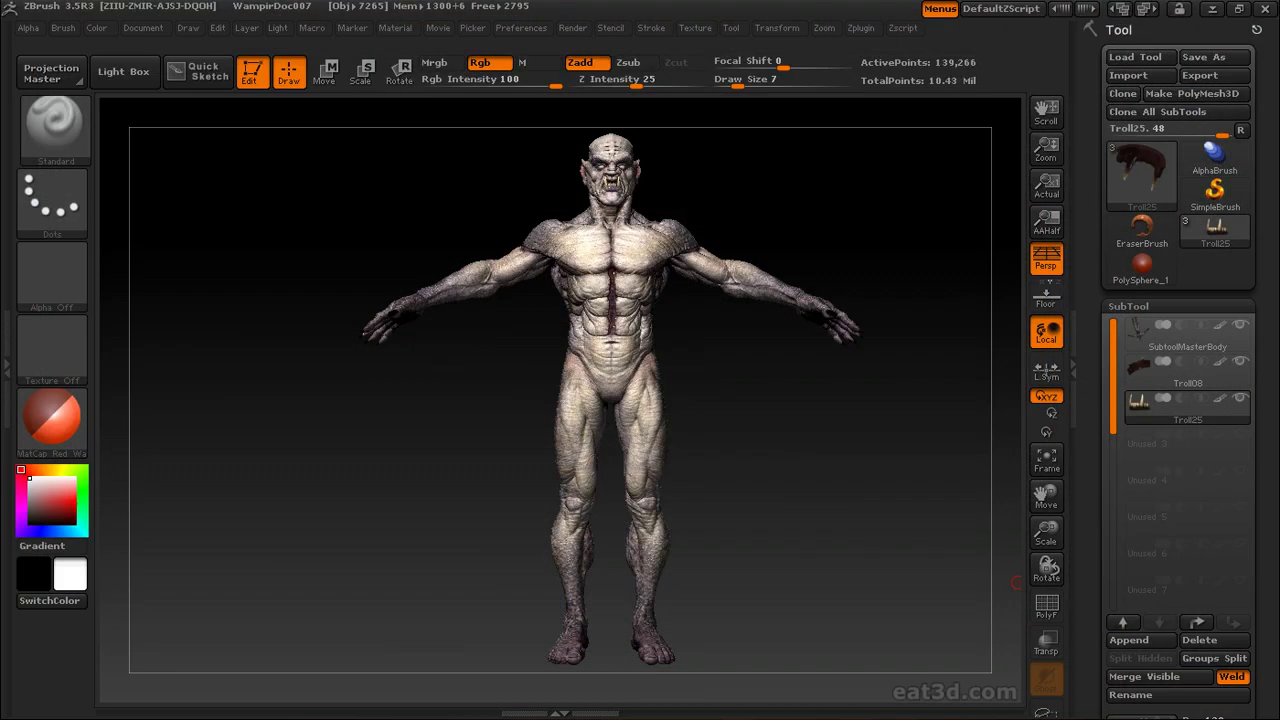
- In Preferences, toggle Misc's Use ZFolders on and back off, leaving the Config section in view
left_click(521, 28)
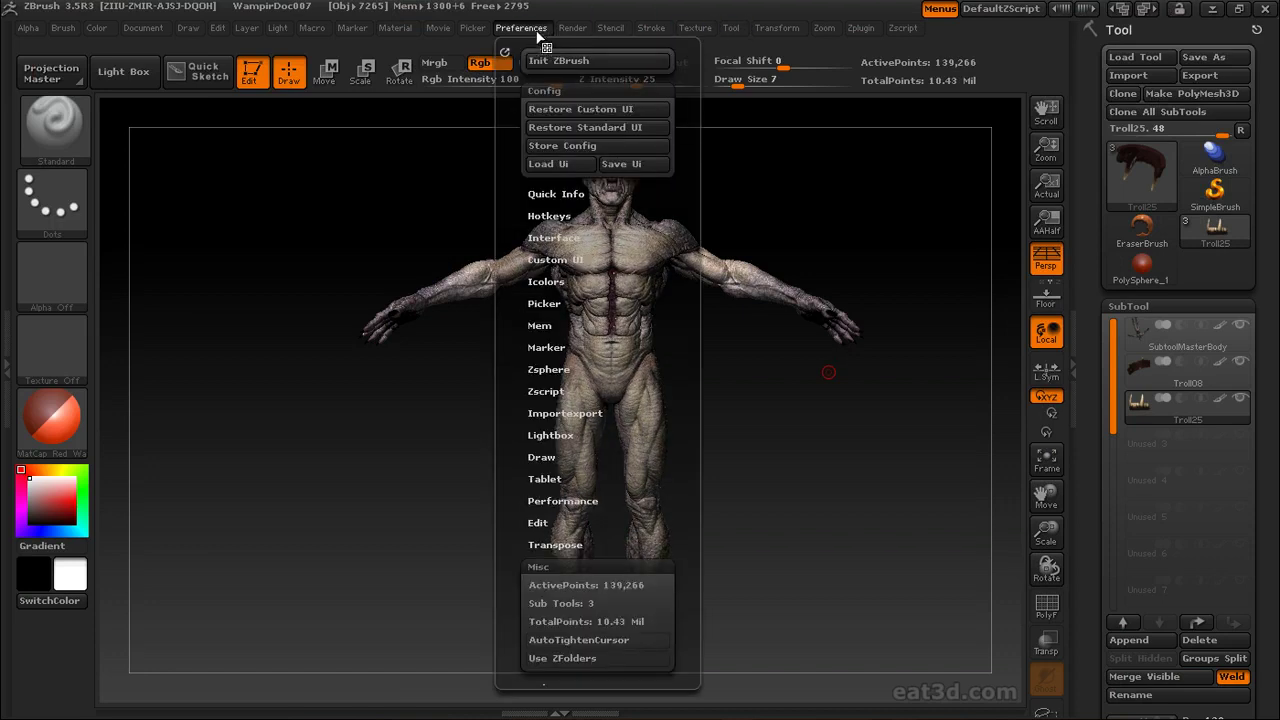
left_click(552, 566)
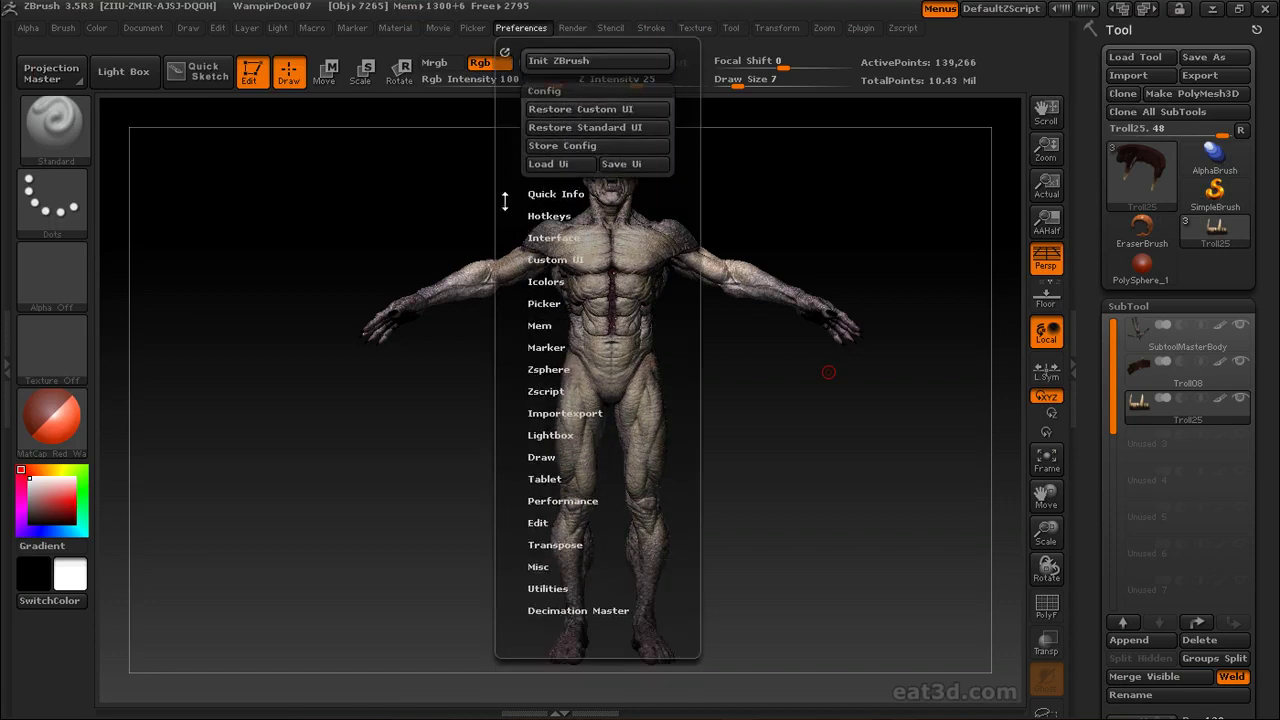
scroll(512, 510, "down", 2)
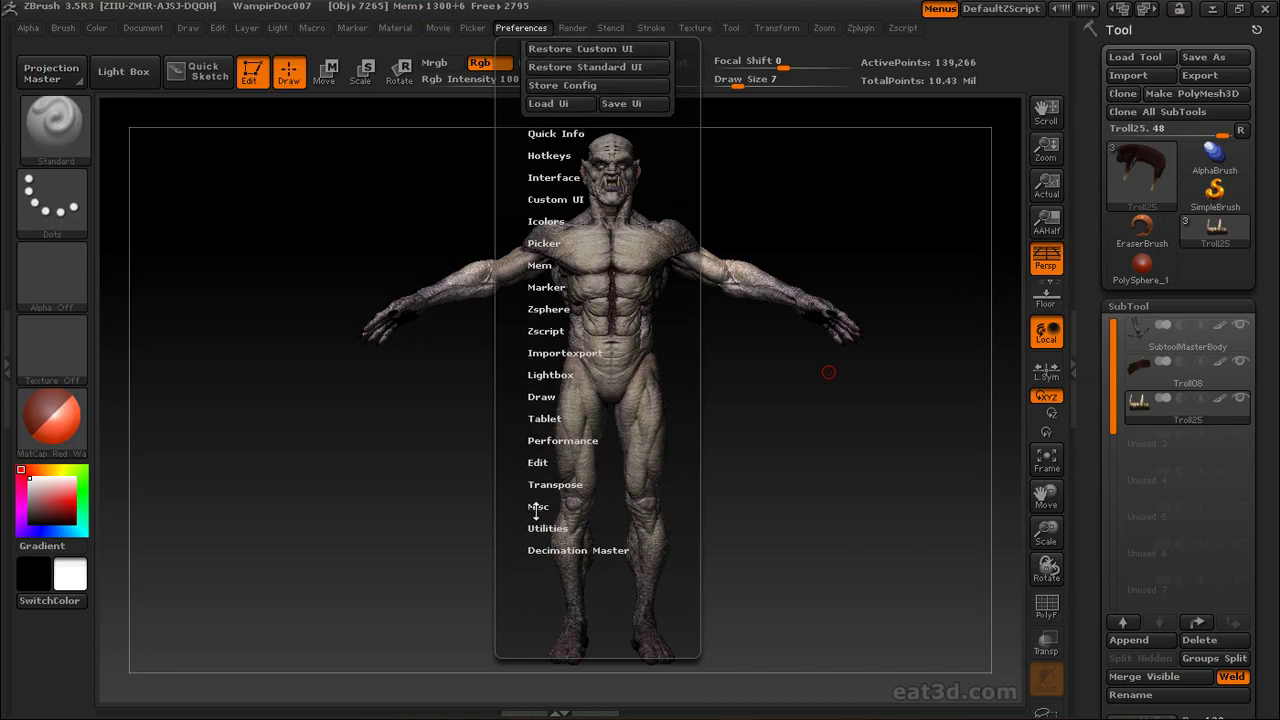
left_click(538, 506)
scroll(553, 473, "down", 3)
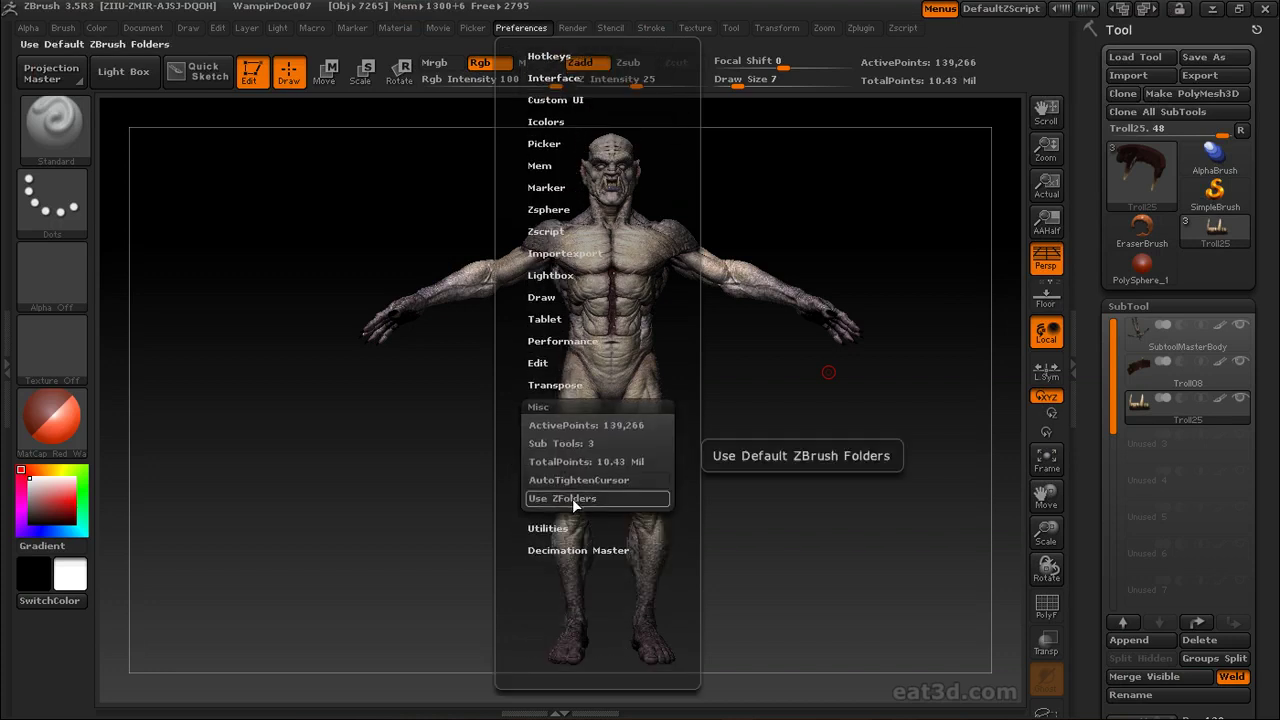
left_click(573, 498)
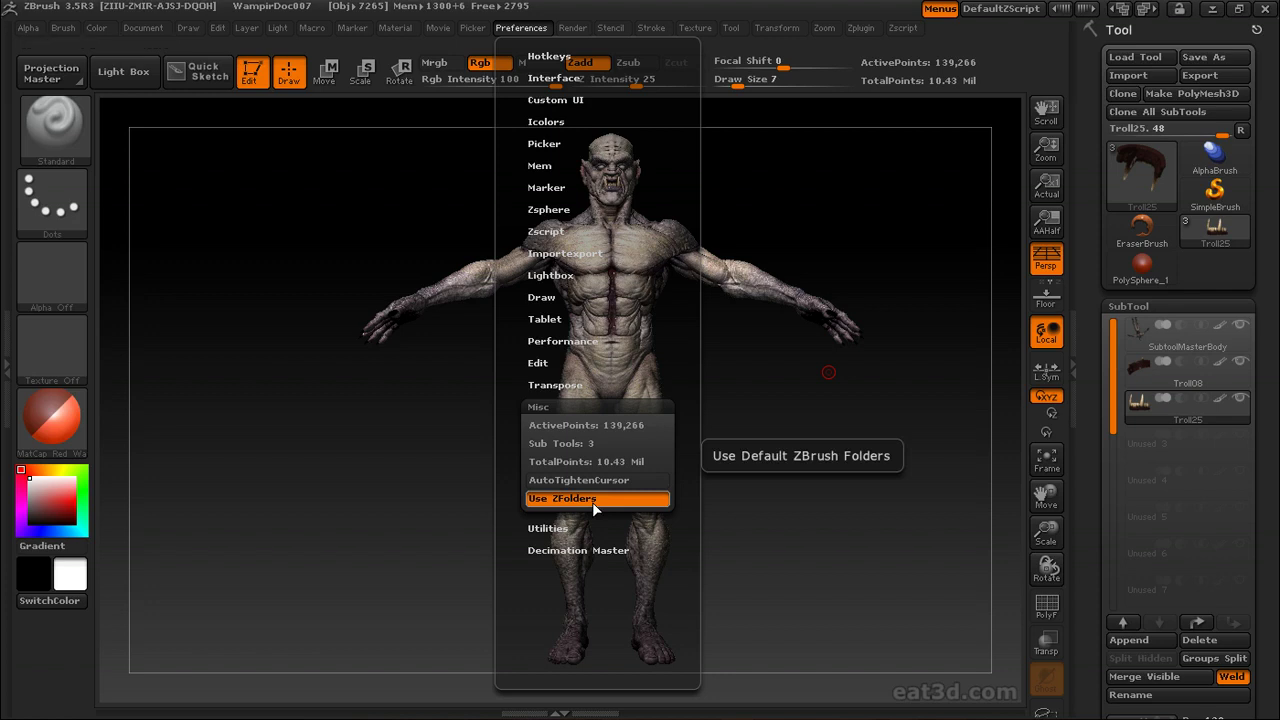
left_click(608, 502)
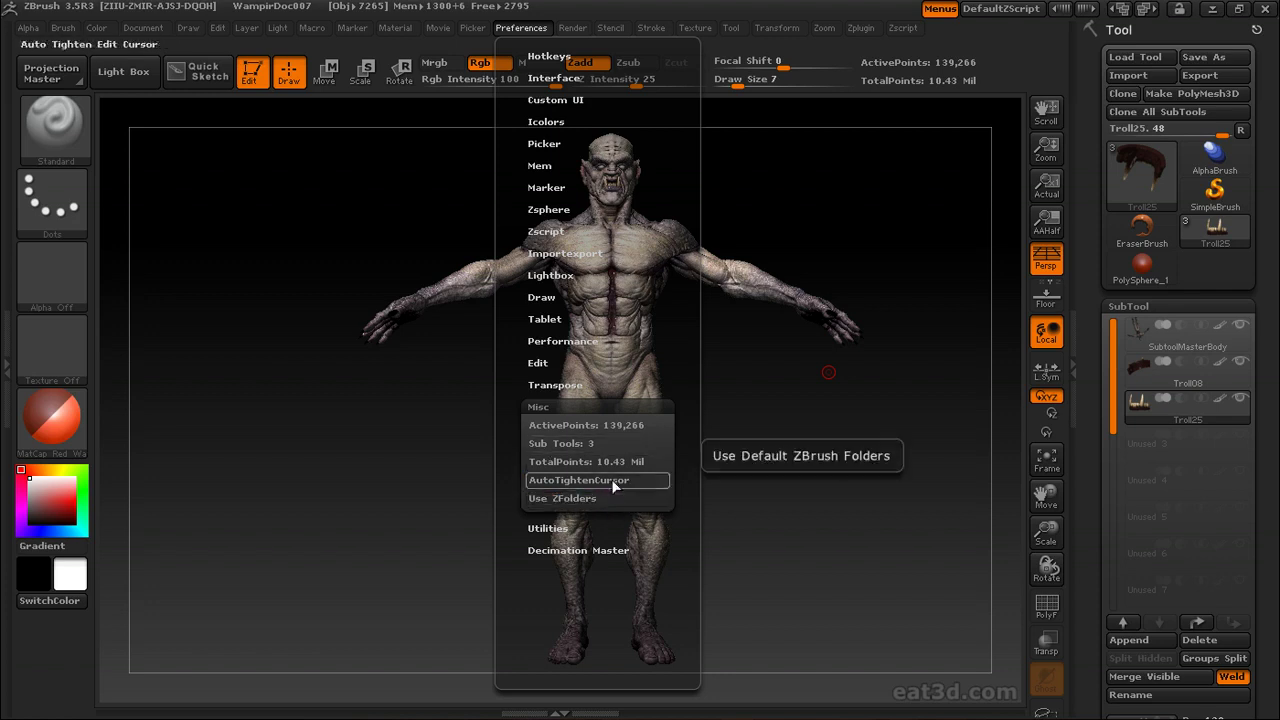
left_click(530, 410)
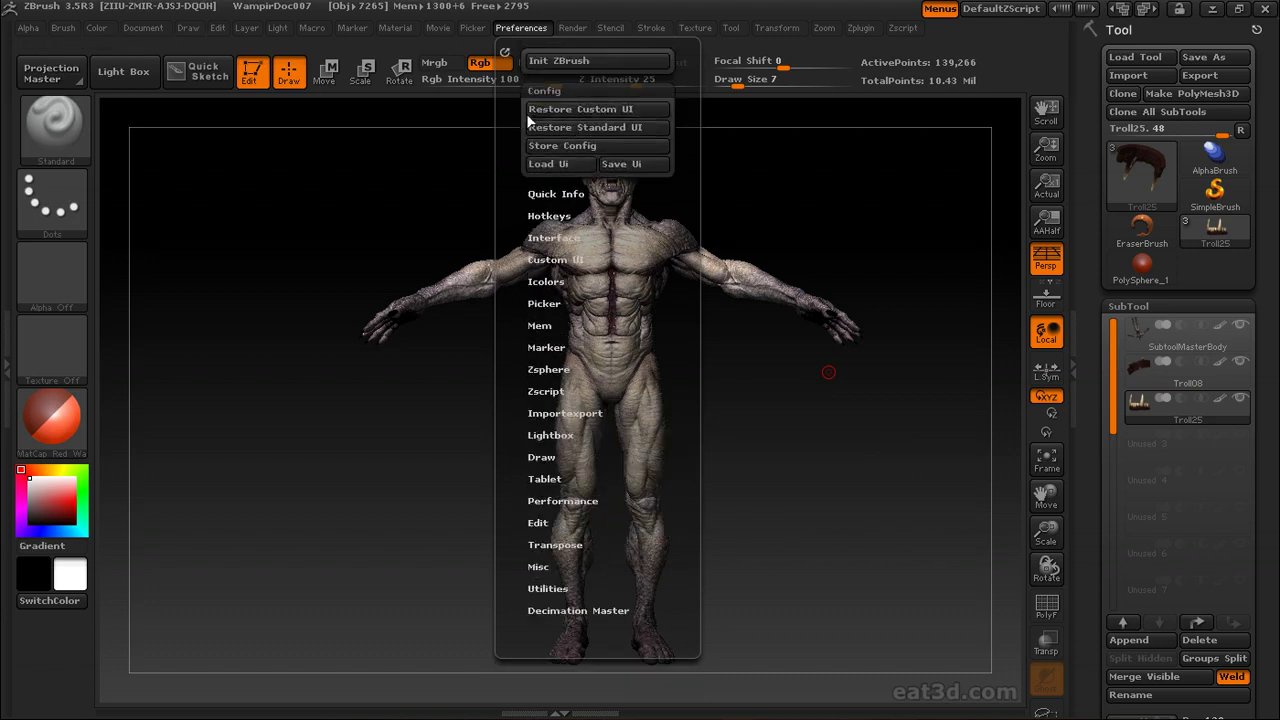
- Store the current setup as the master startup configuration and confirm with OK
left_click(578, 146)
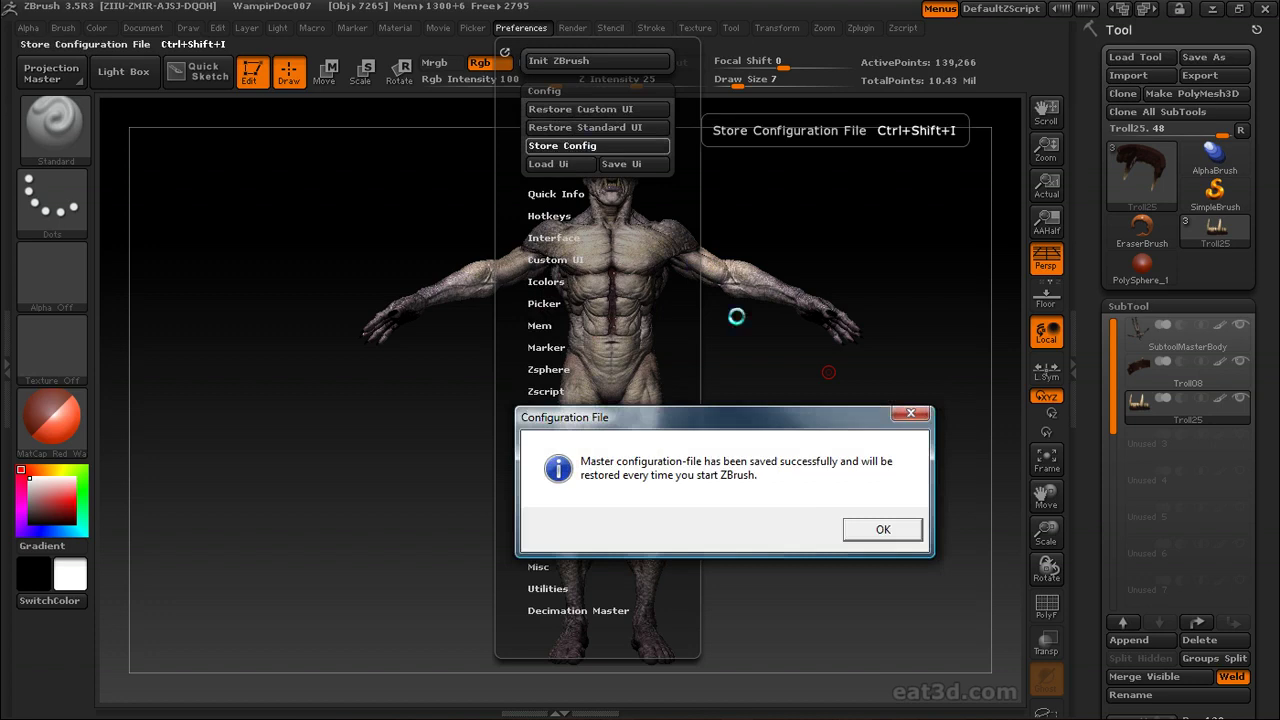
left_click(878, 528)
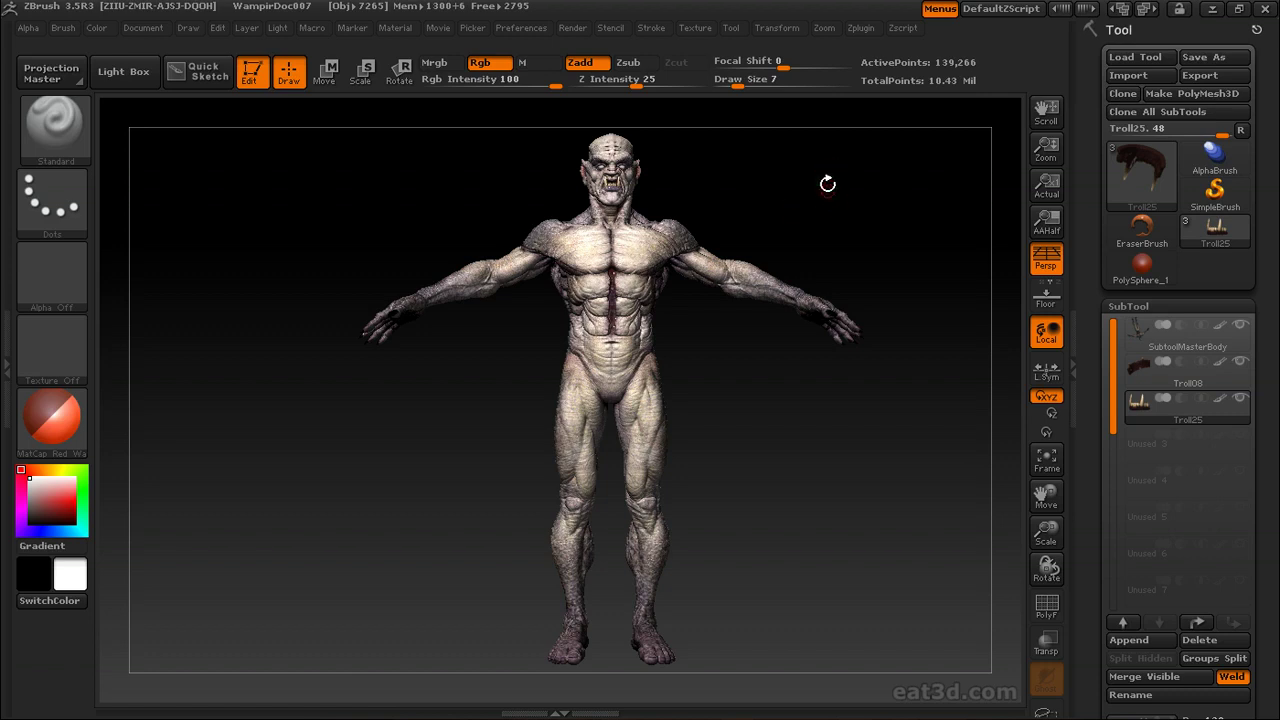
- Rotate the troll, open Zplugin > SubTool Master and choose Multi Append
mouse_move(800, 171)
left_mouse_down()
mouse_move(789, 194)
mouse_move(811, 186)
left_mouse_up()
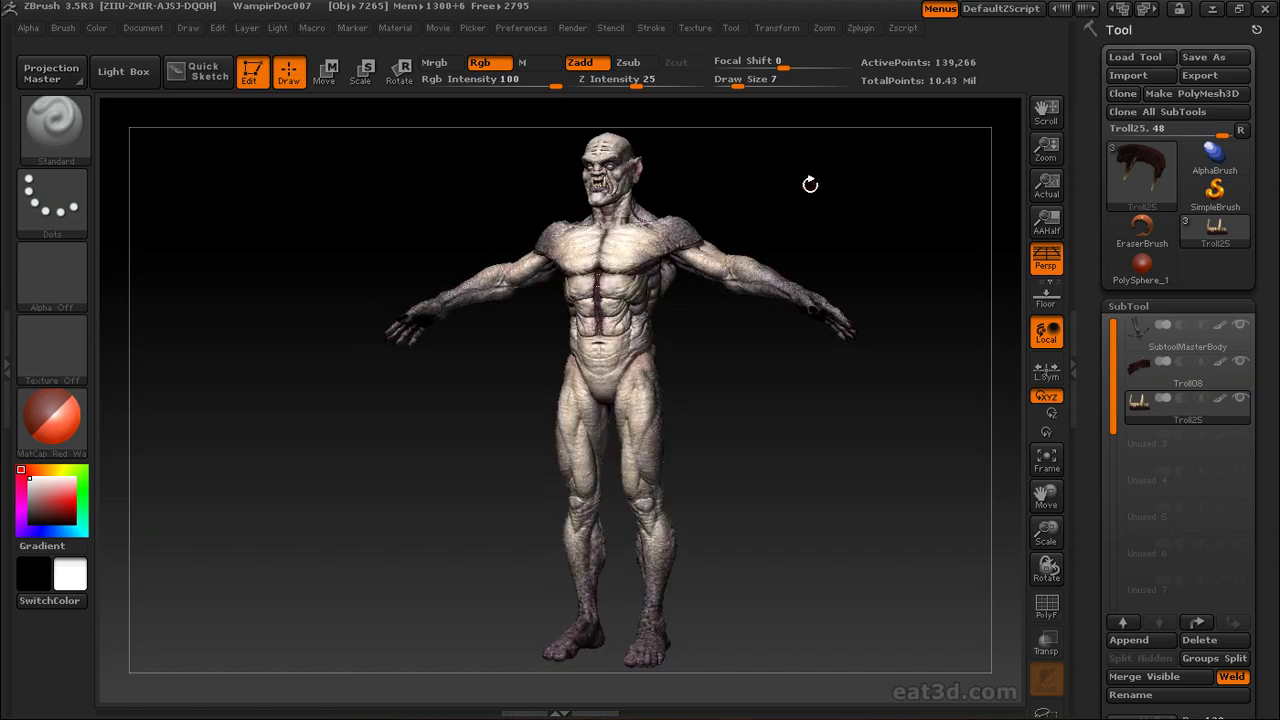
left_click(861, 27)
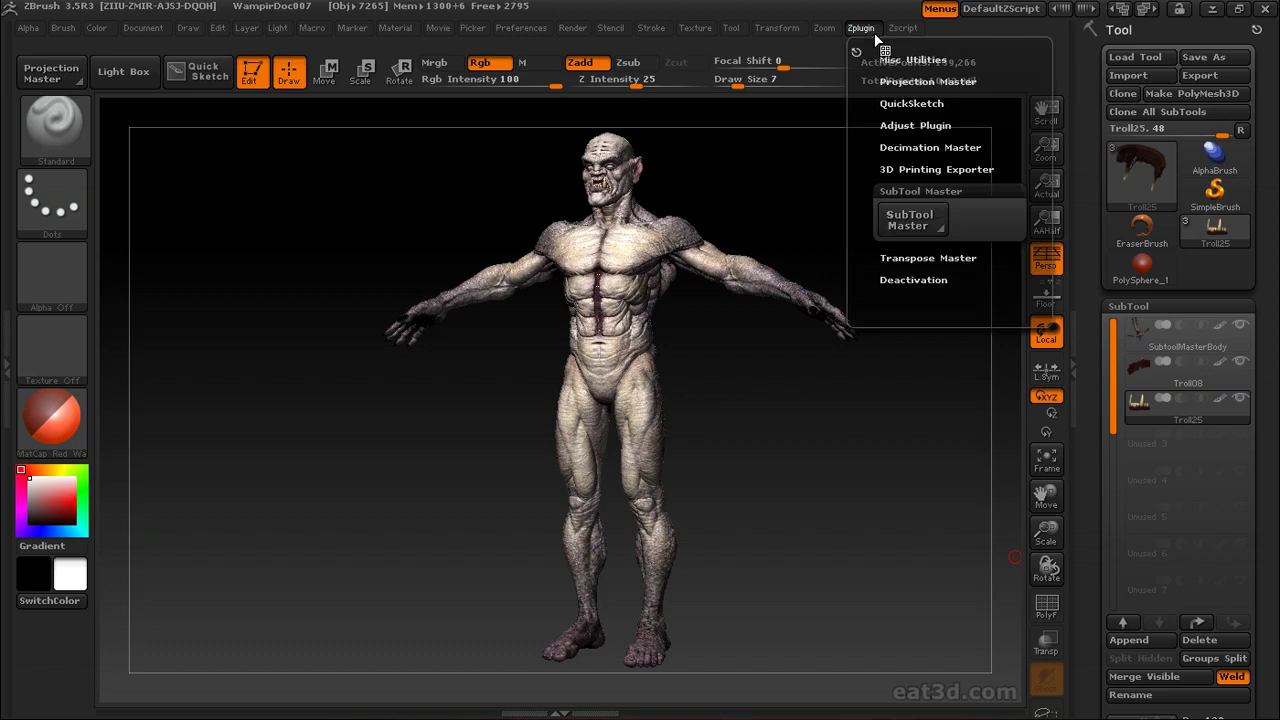
left_click(870, 28)
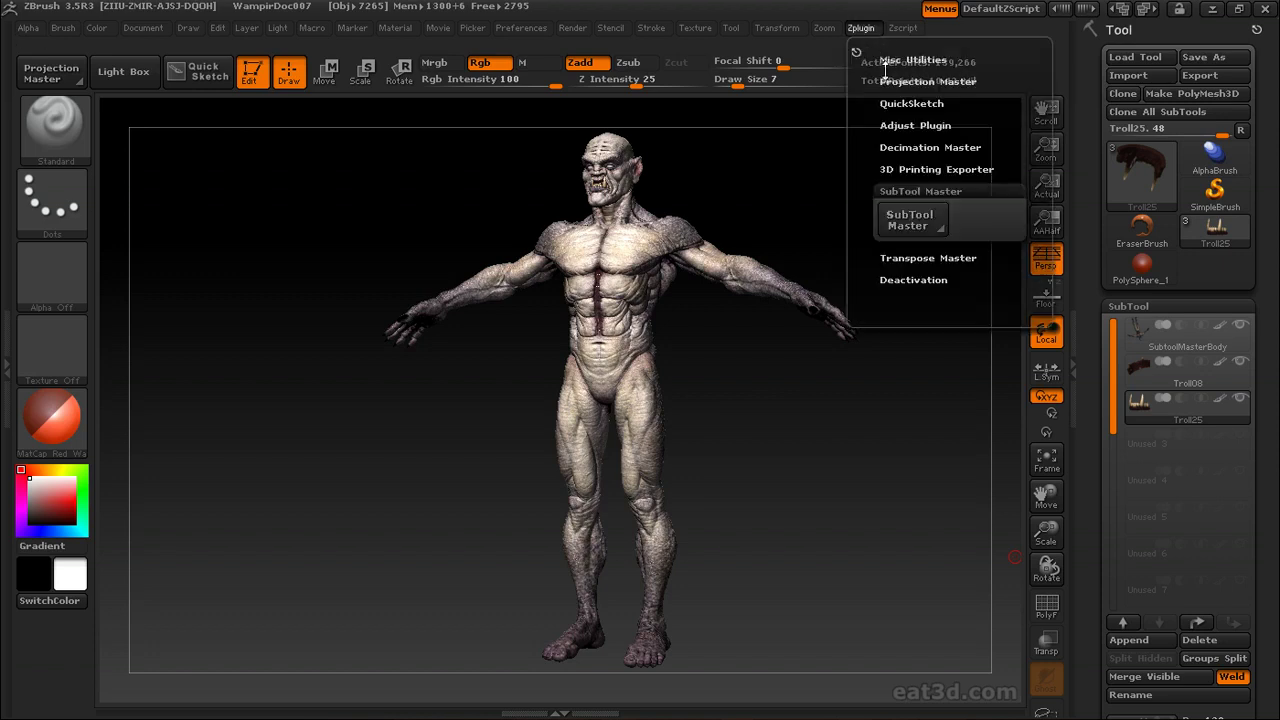
left_click(905, 191)
left_click(903, 192)
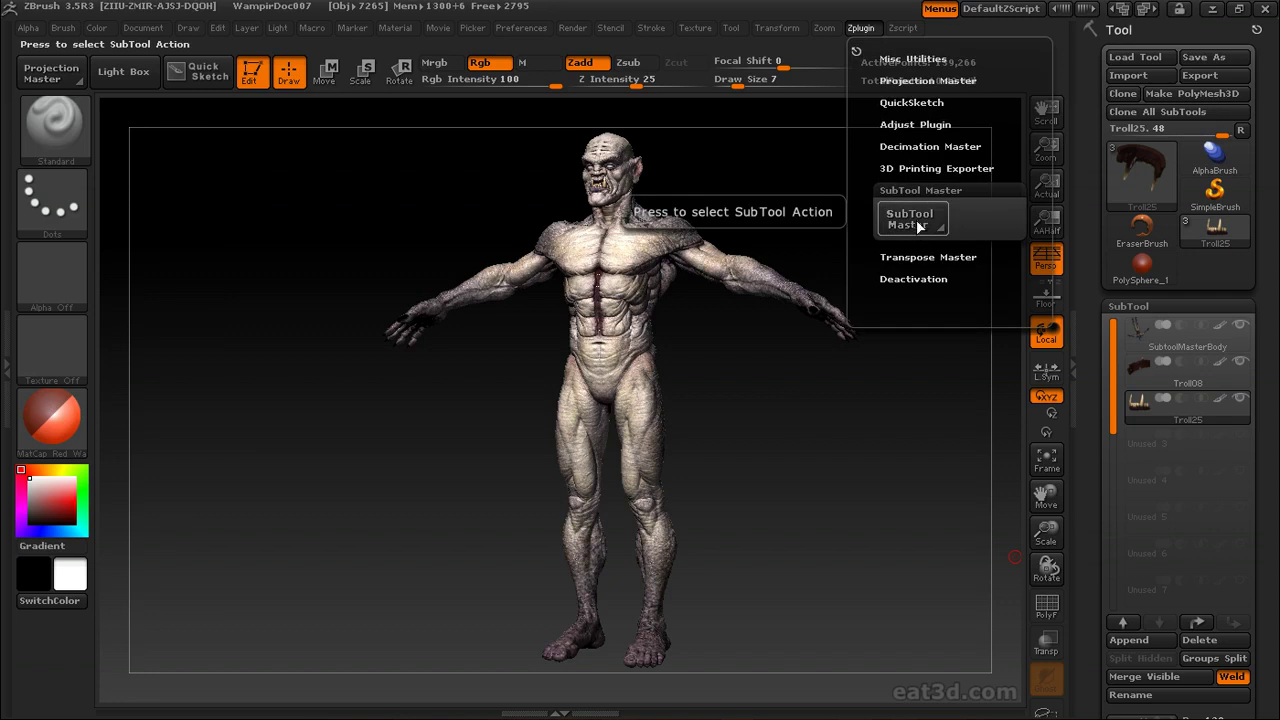
left_click(910, 220)
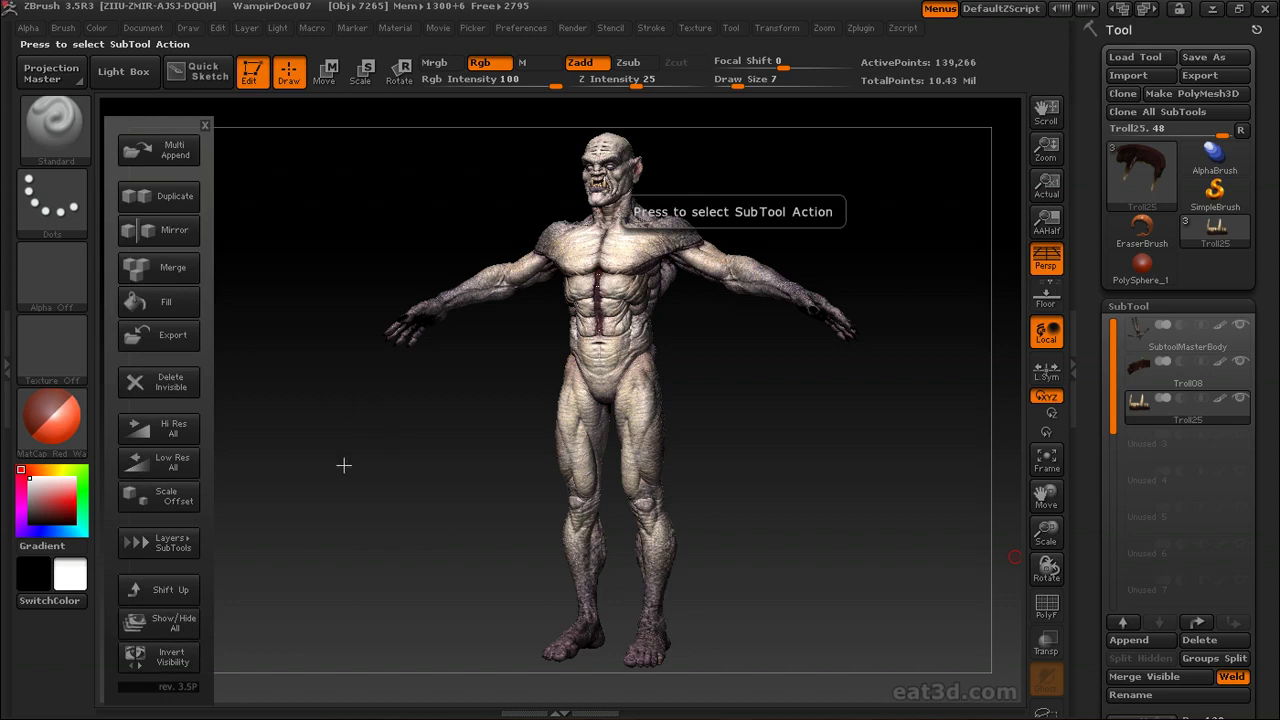
left_click(194, 157)
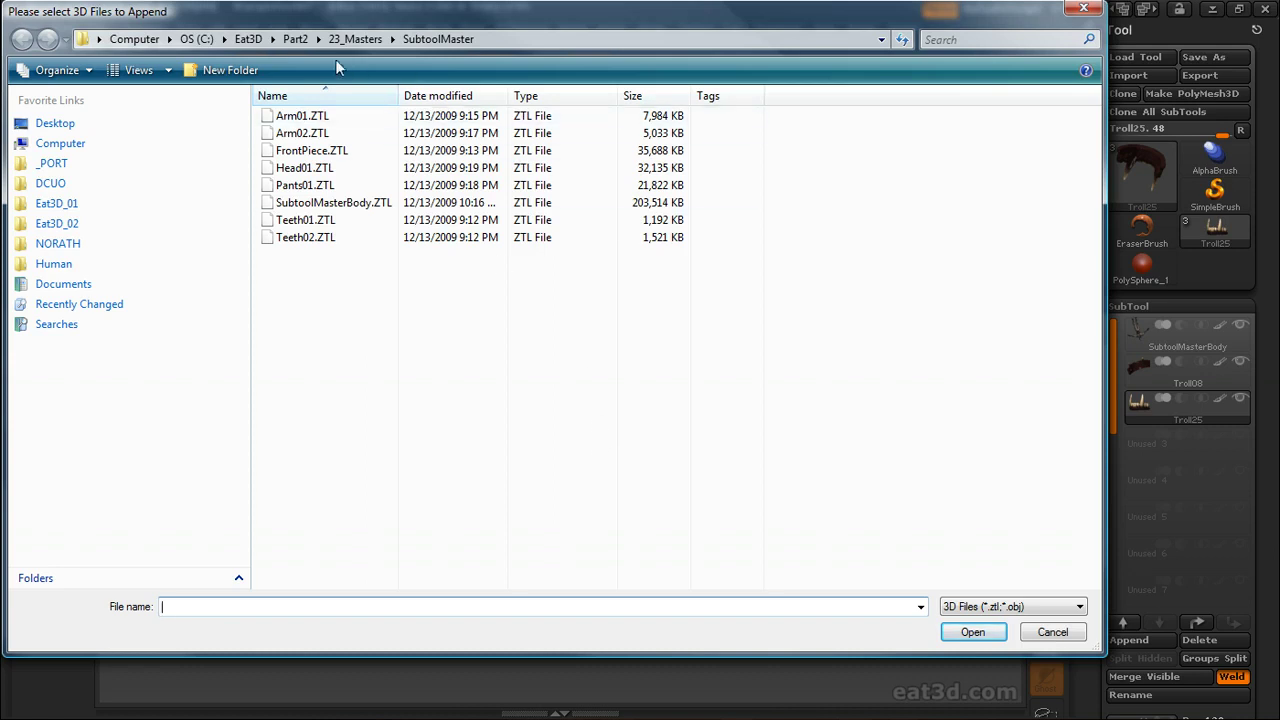
- Browse to the 23_Masters\SubtoolMaster folder in the file dialog
left_click(295, 39)
double_click(307, 330)
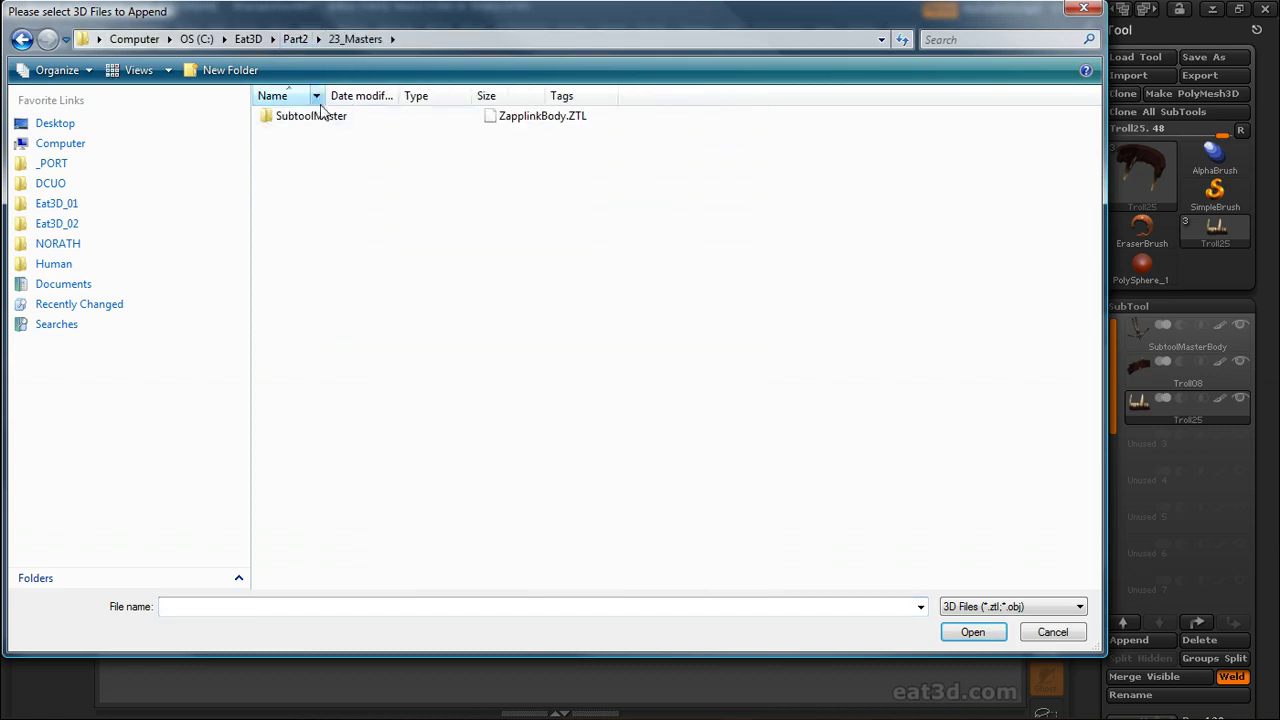
double_click(326, 116)
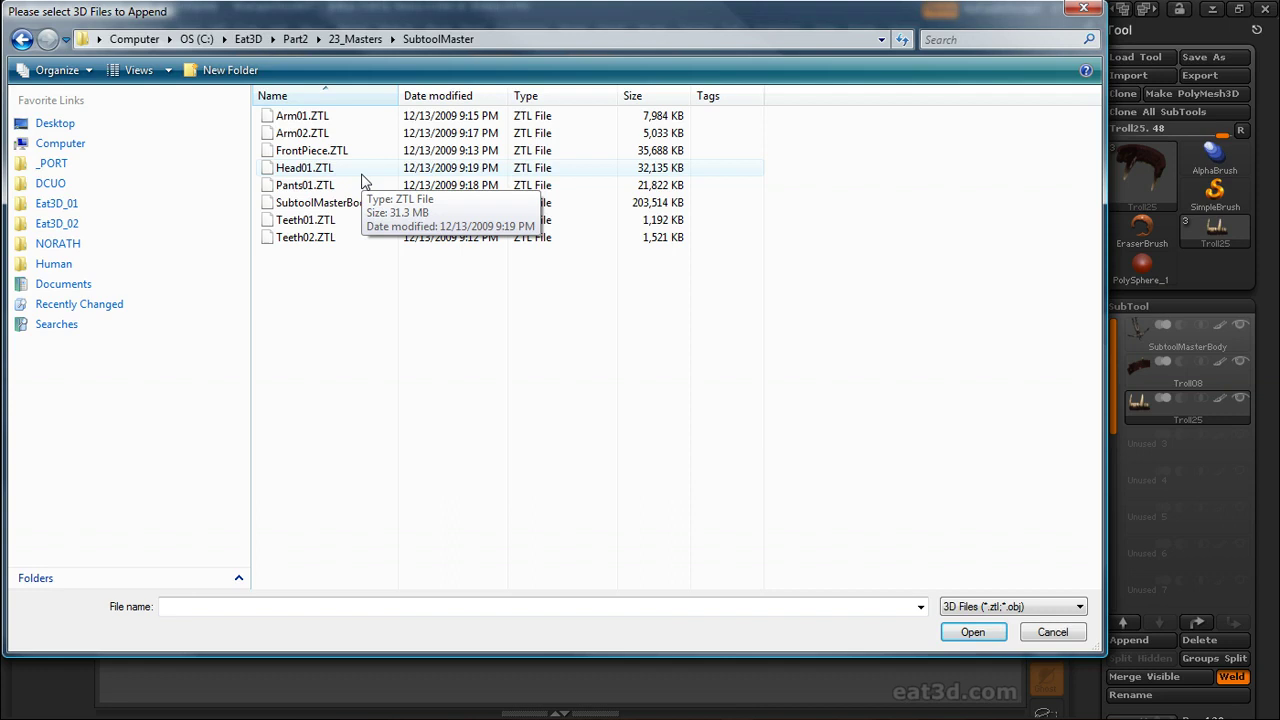
- Select Arm01, Arm02, FrontPiece, Head01 and Pants01 and append them as subtools
left_click(320, 117)
left_click(322, 133, "ctrl")
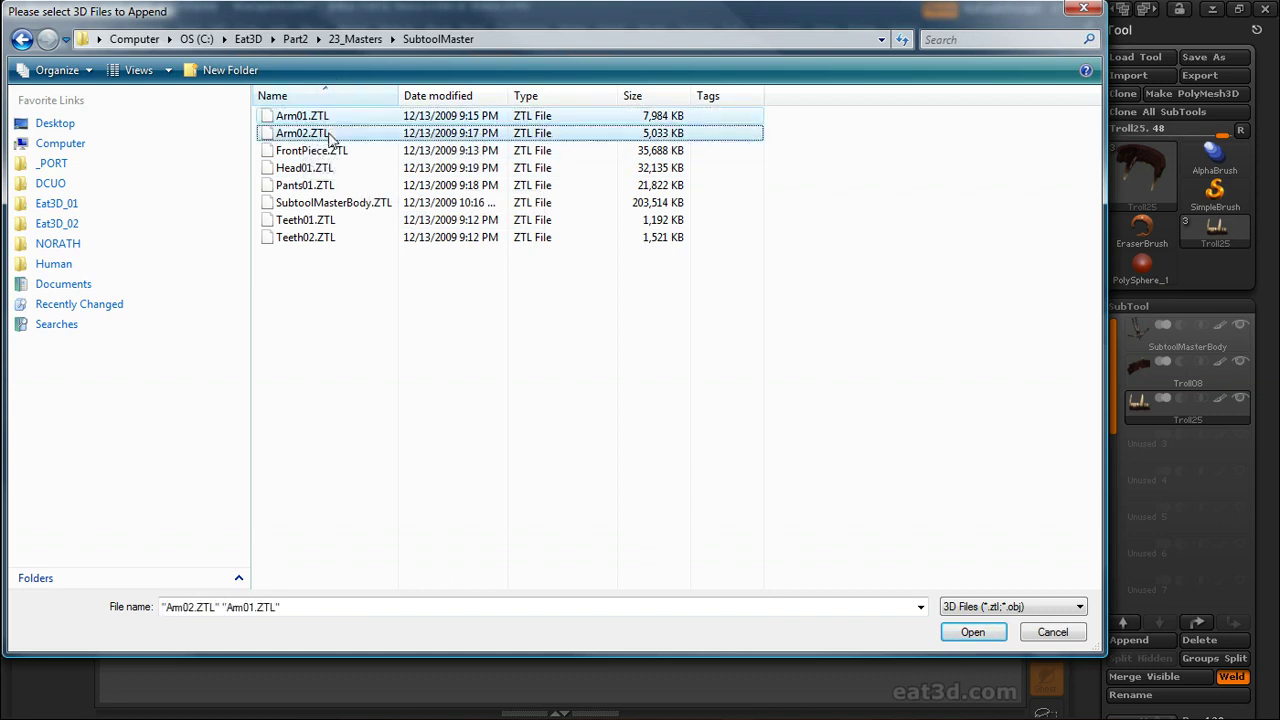
left_click(328, 168, "ctrl")
left_click(318, 221, "ctrl")
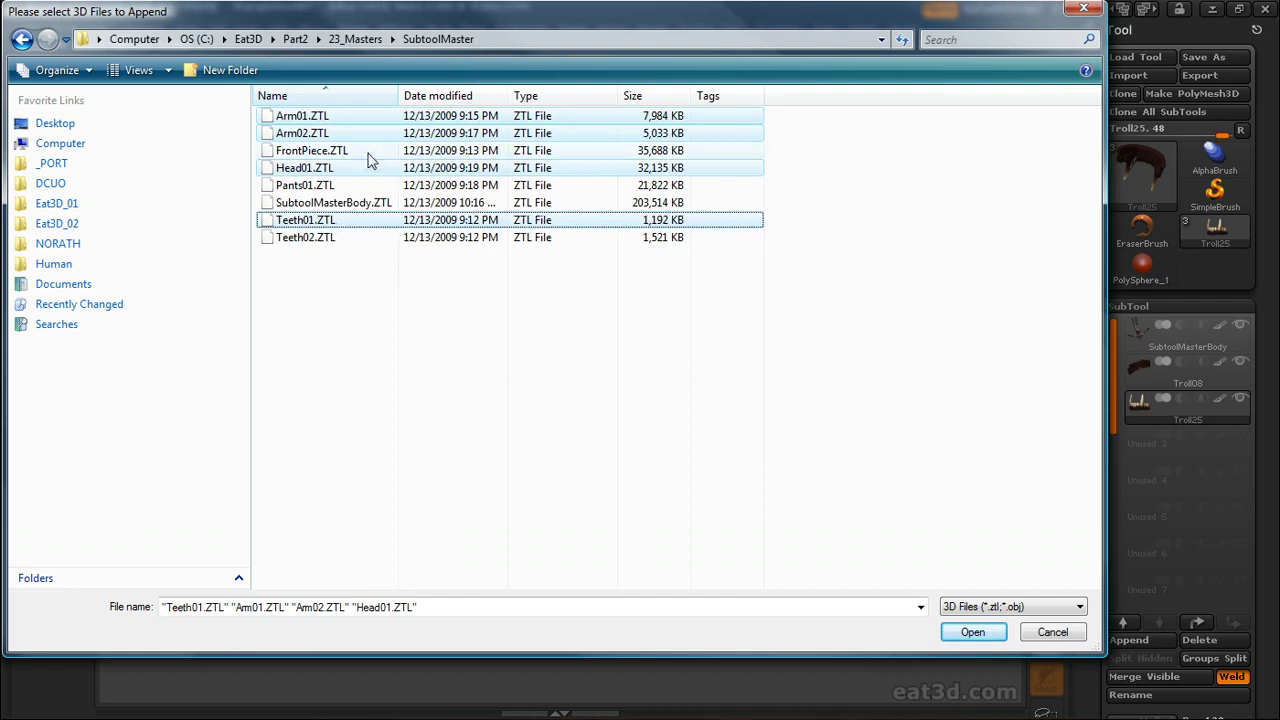
left_click(310, 117, "ctrl")
left_click(310, 117)
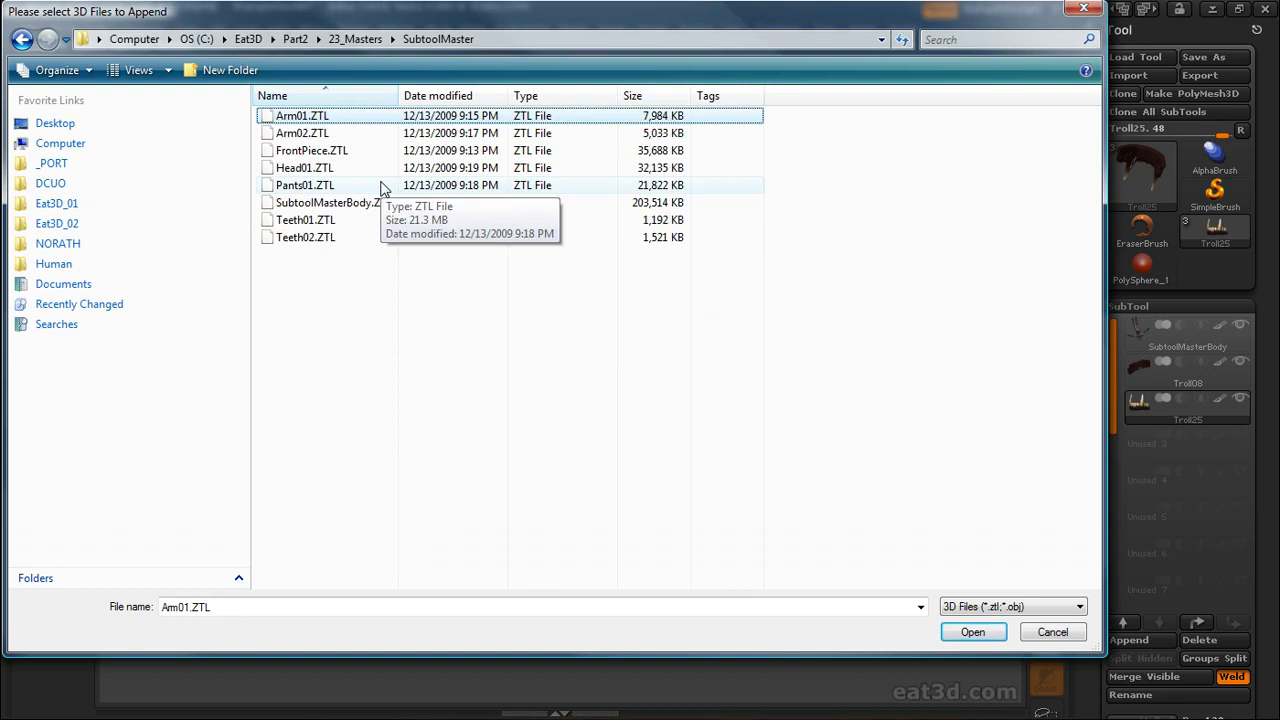
left_click(318, 150, "shift")
left_click(316, 168, "shift")
left_click(316, 186, "shift")
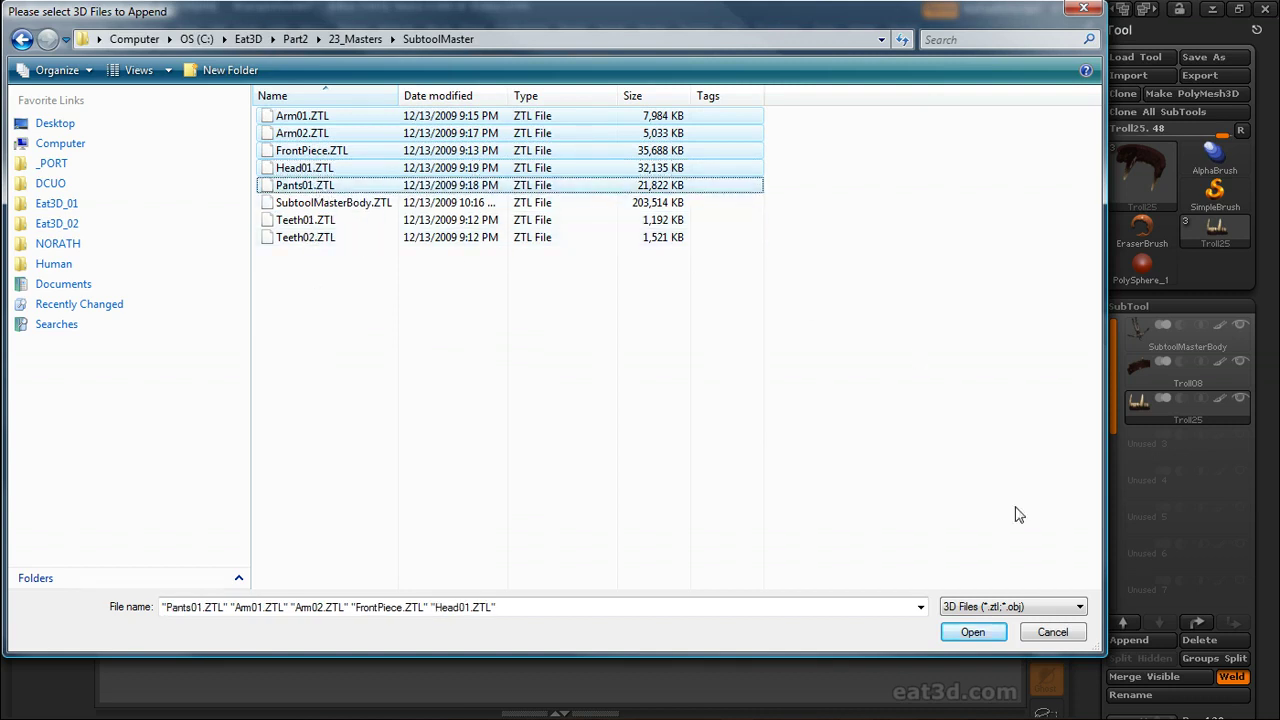
left_click(975, 634)
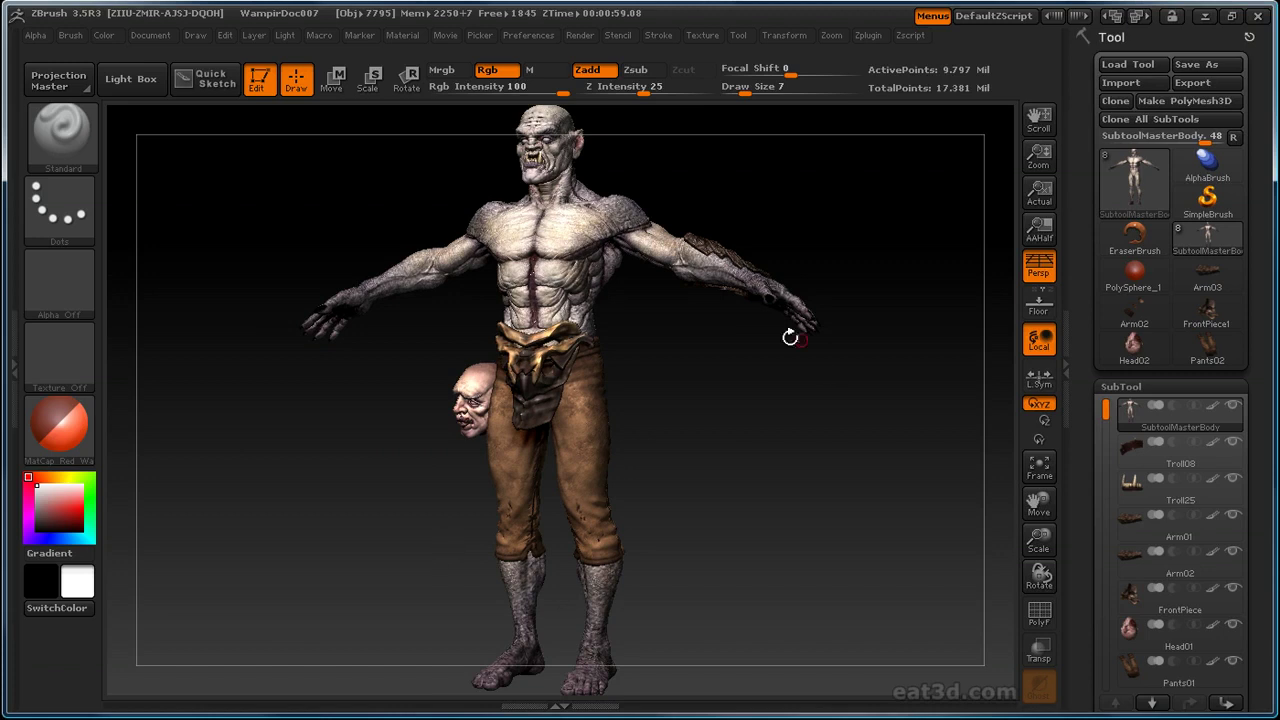
left_click_drag(775, 402, 606, 458)
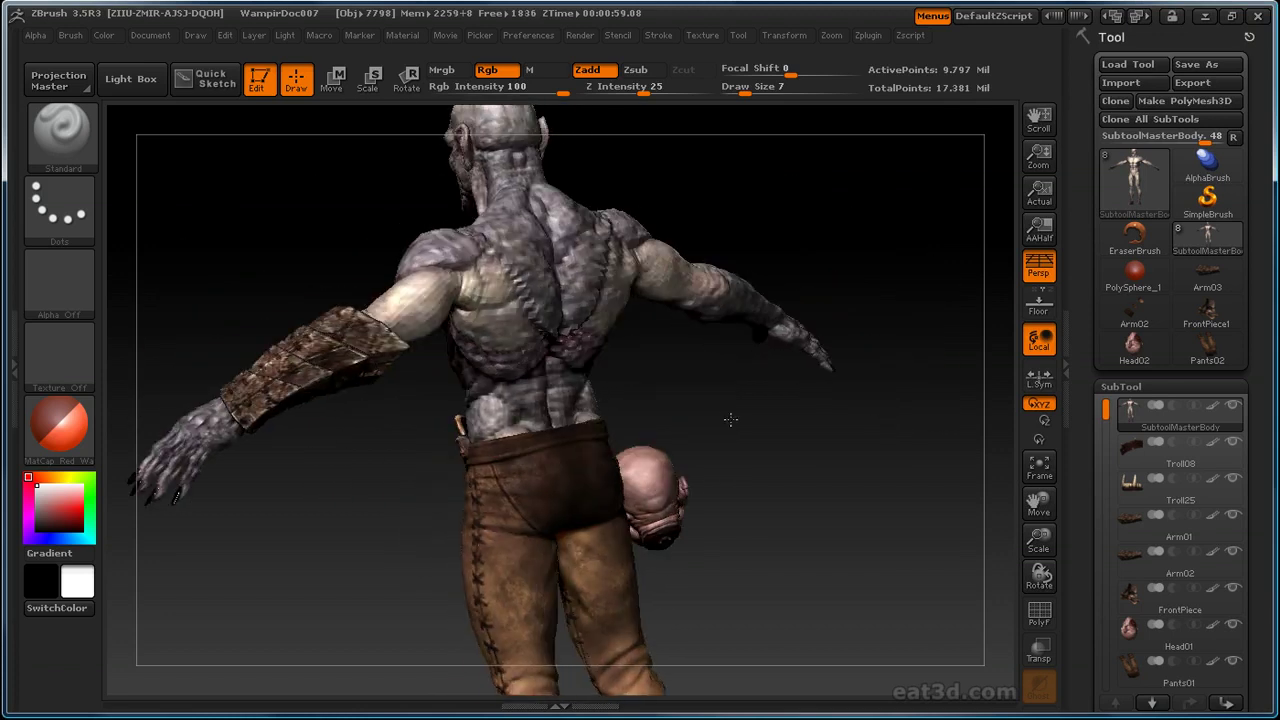
left_click_drag(731, 419, 617, 450)
left_click_drag(654, 506, 516, 455)
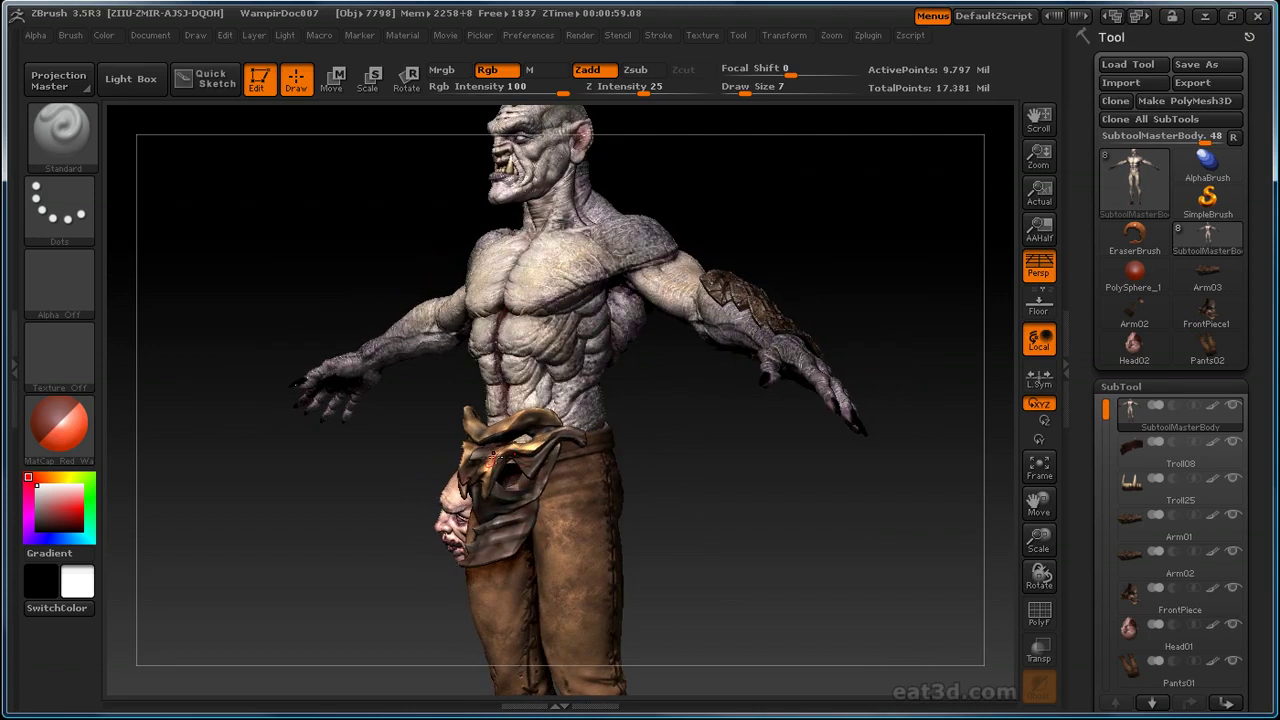
left_click_drag(664, 440, 822, 370)
left_click_drag(741, 455, 872, 236)
- Run SubTool Master's Hi Res All, then rotate the troll to a three-quarter view
left_click(868, 36)
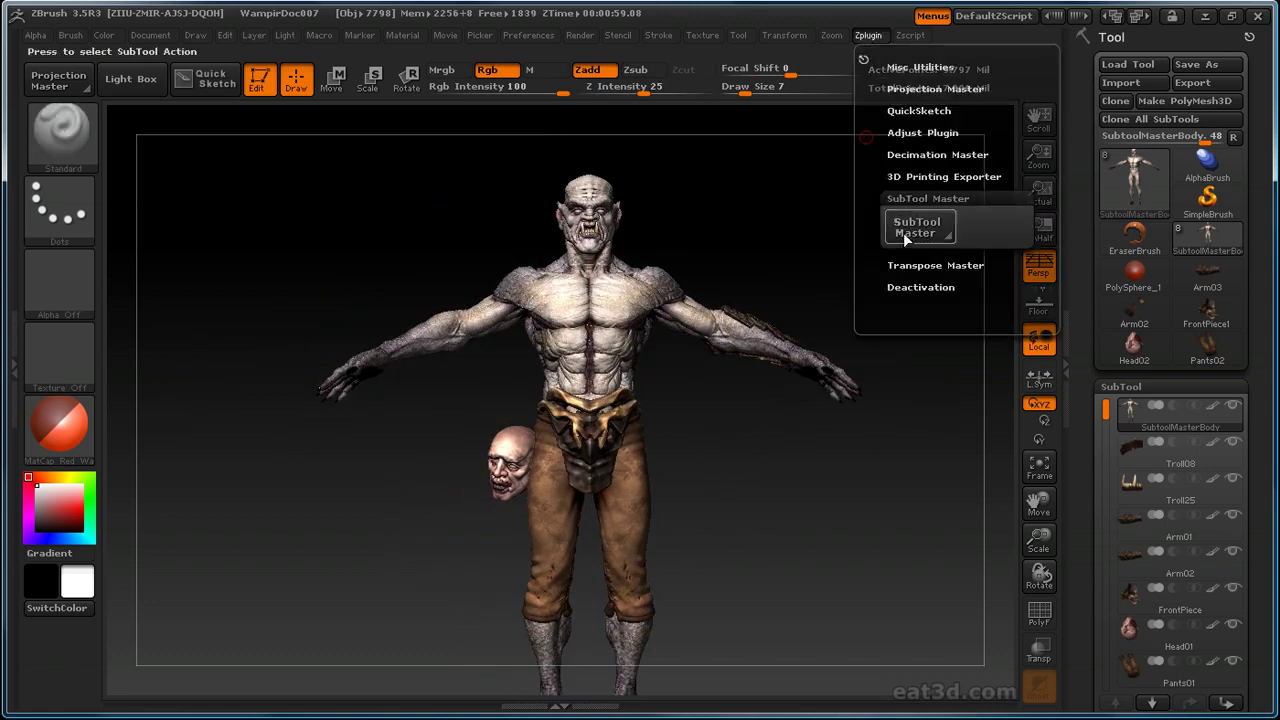
left_click(903, 237)
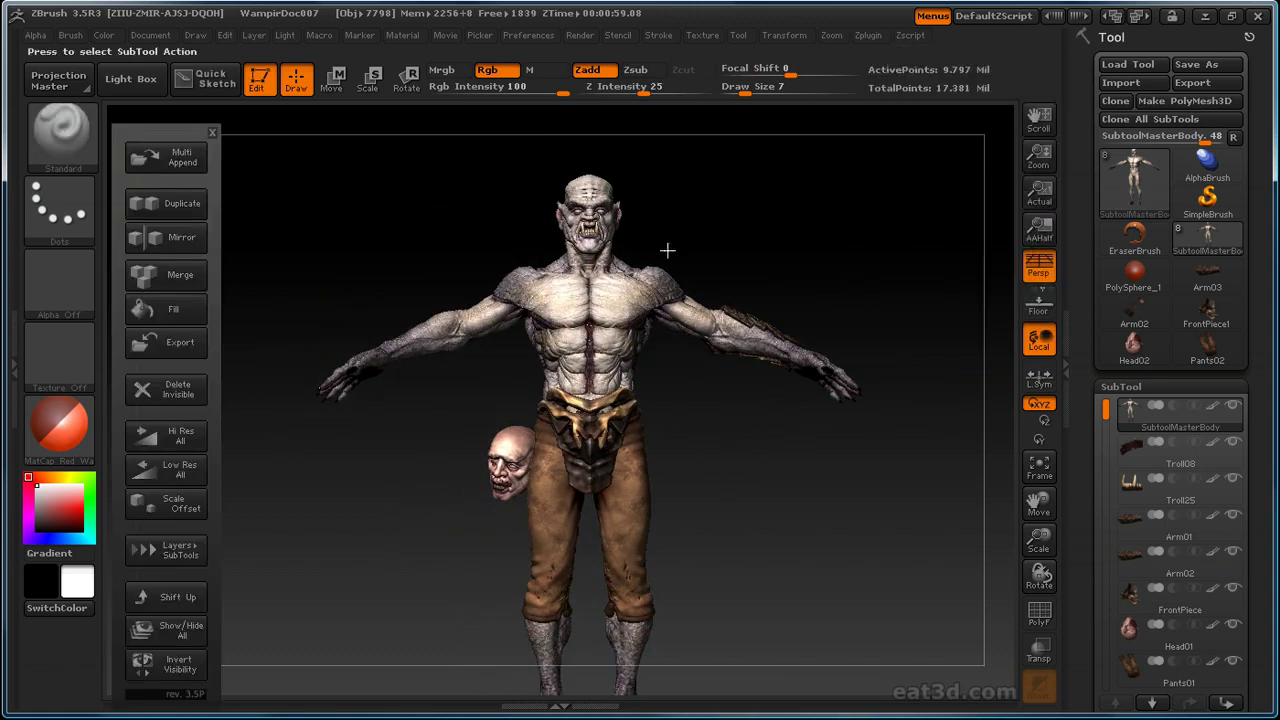
left_click(174, 438)
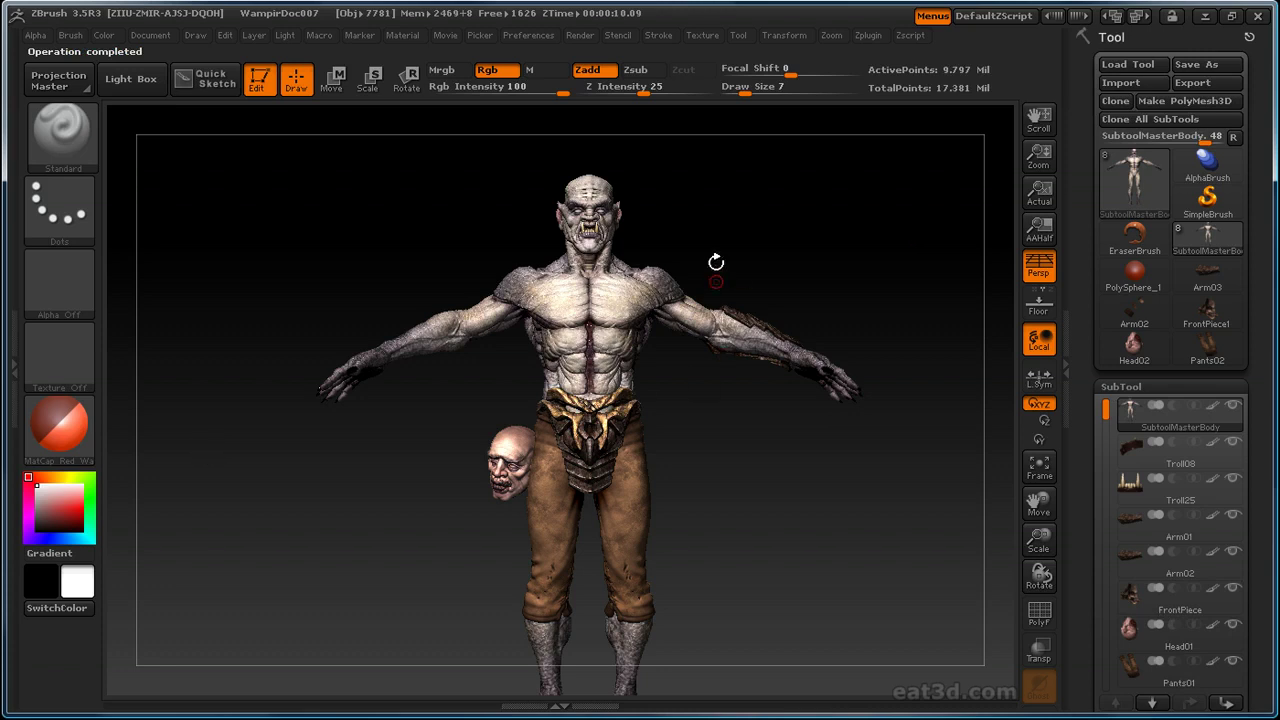
left_click_drag(789, 246, 866, 48)
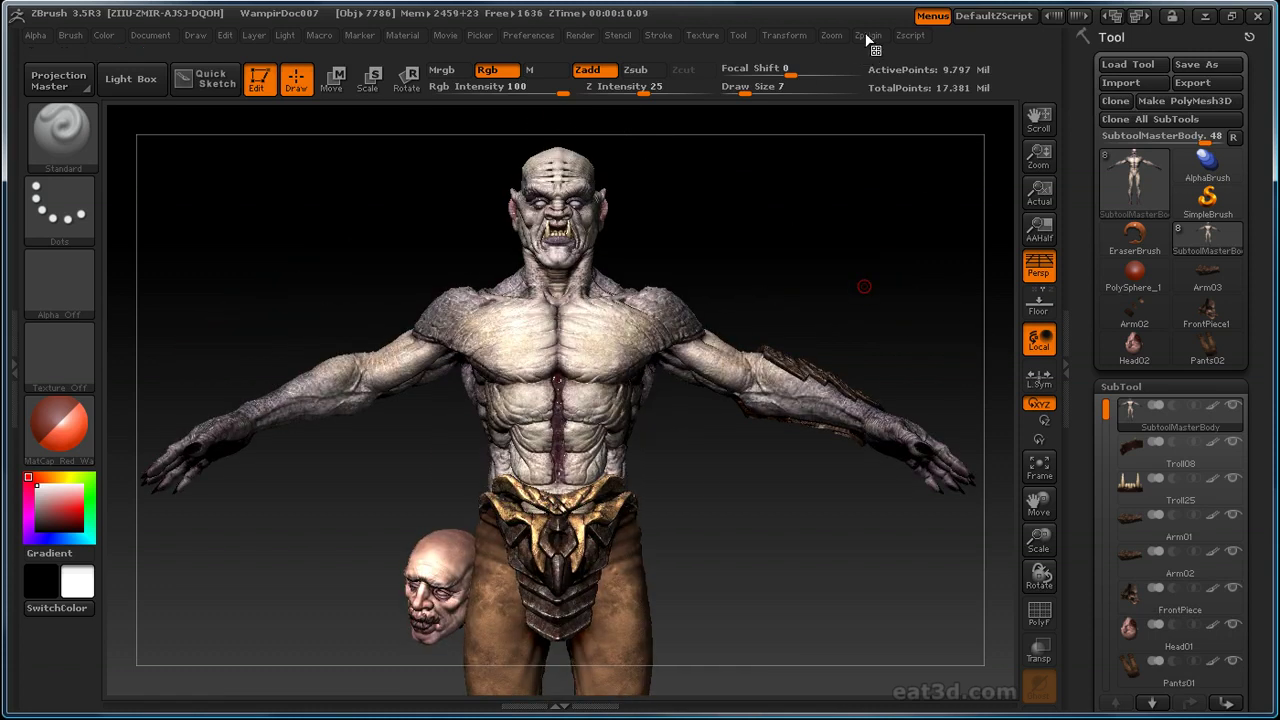
- Make Head01 the active subtool in the SubTool list
left_click(868, 36)
left_click(905, 205)
scroll(1158, 524, "down", 2)
left_click(1178, 553)
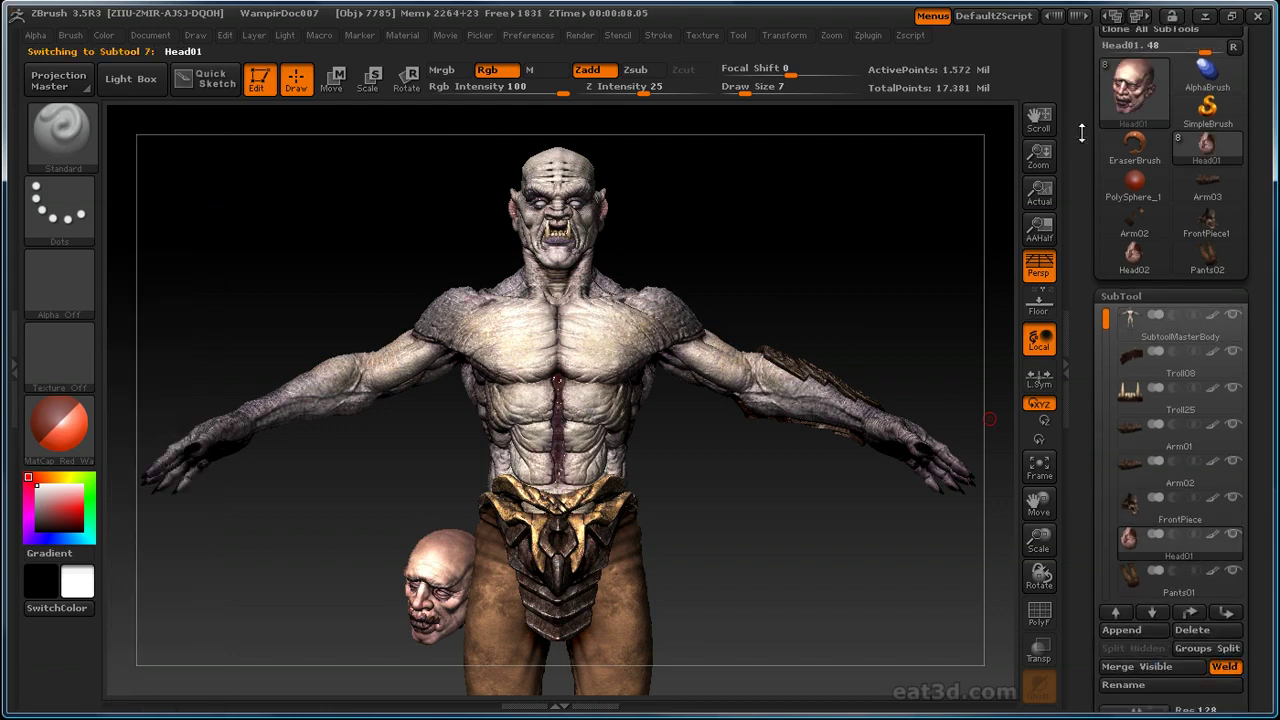
- Mirror Head01 across X merged into one subtool, accepting the polygon count warning
left_click(868, 35)
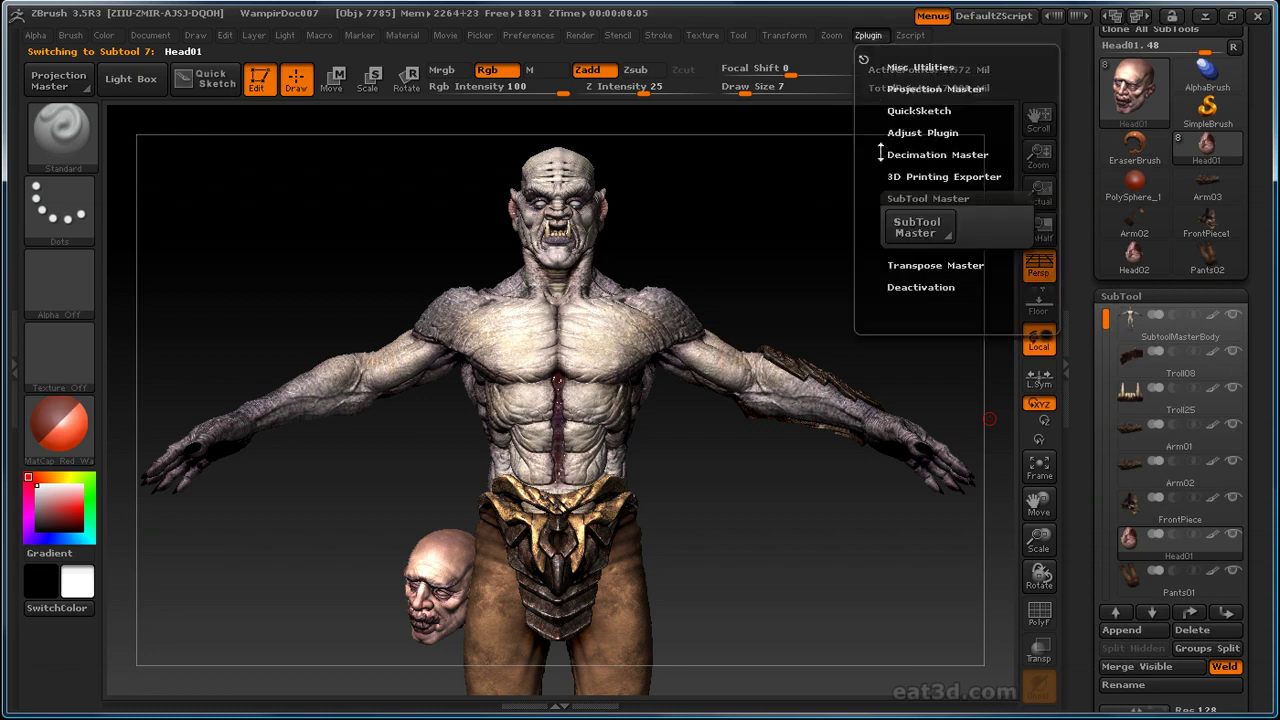
left_click(905, 225)
left_click(165, 237)
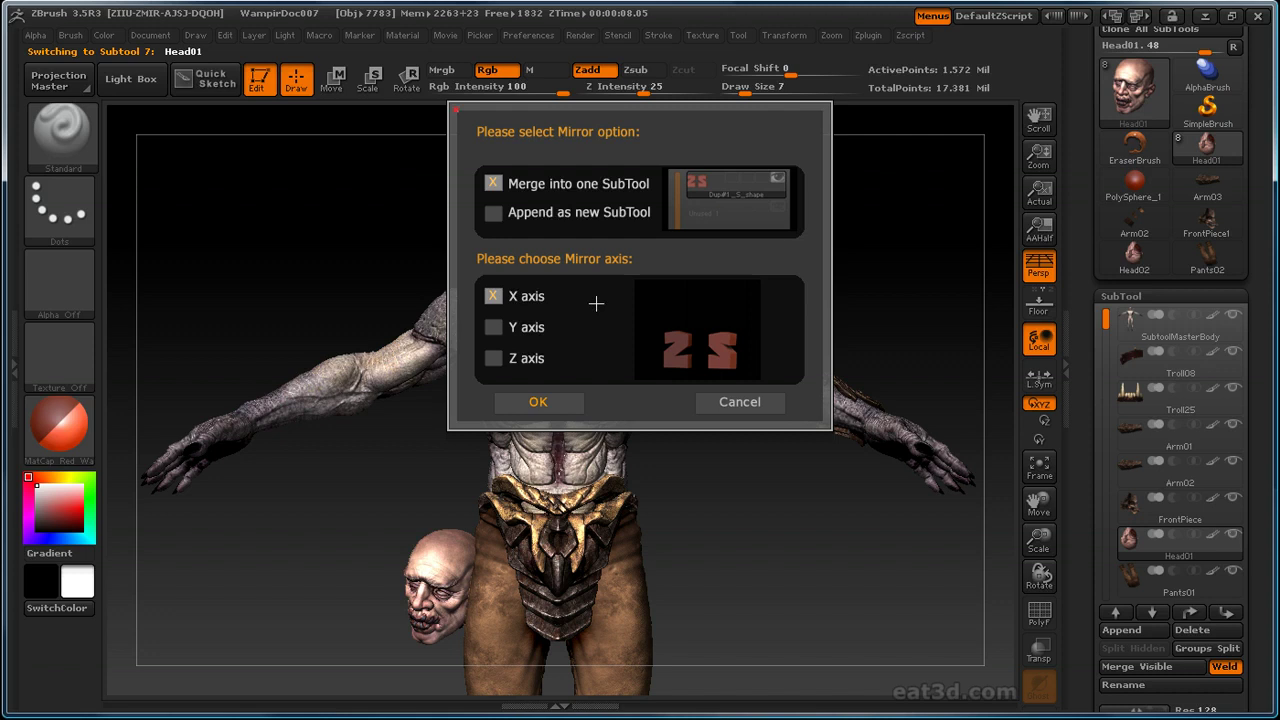
left_click(538, 402)
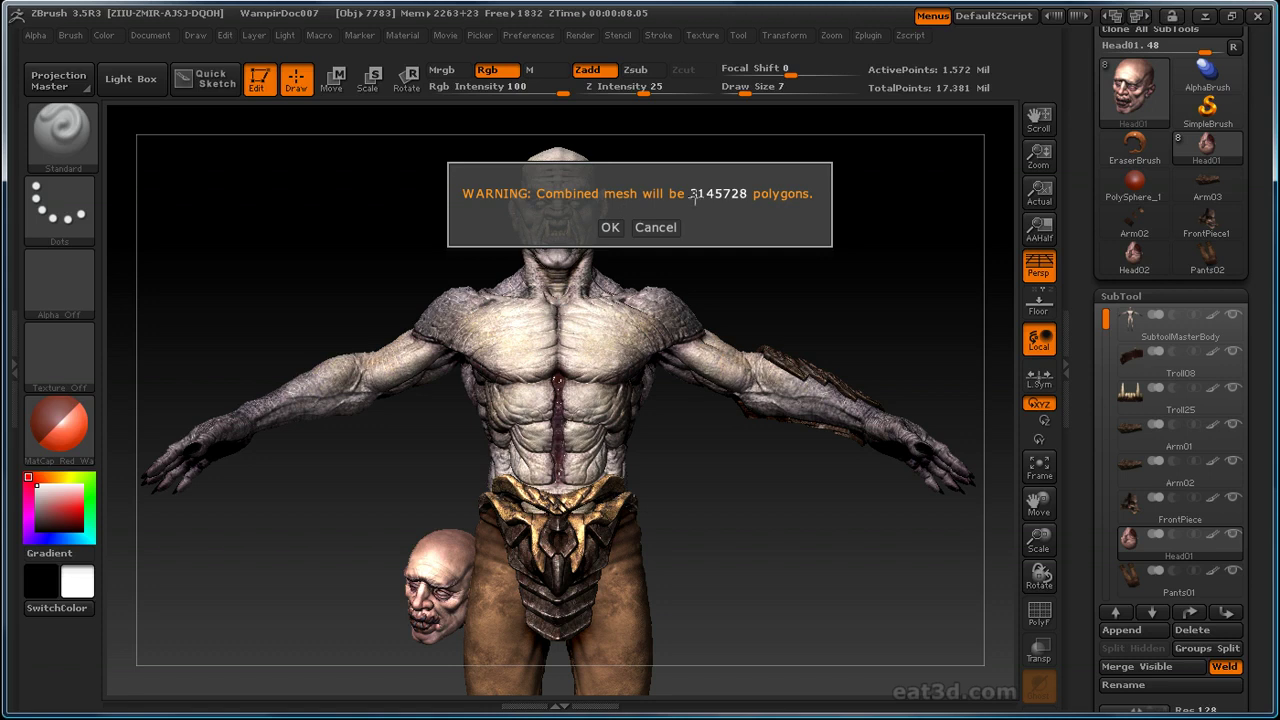
left_click(614, 229)
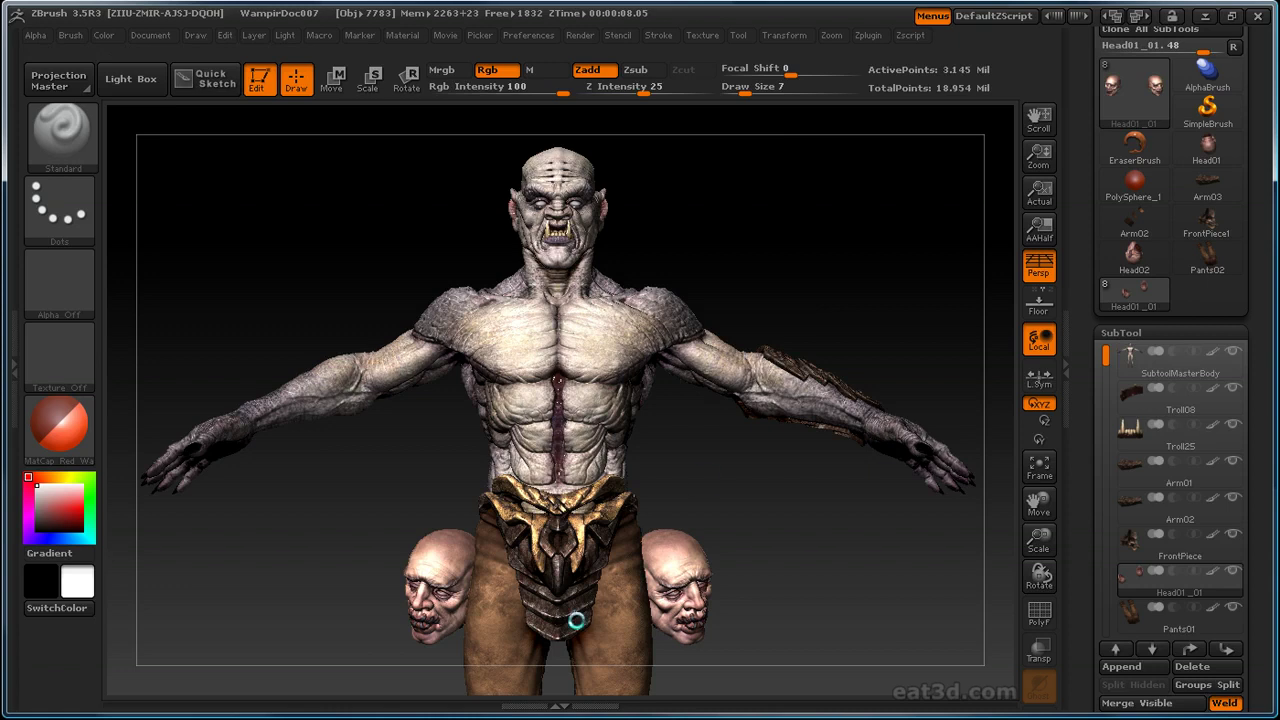
- Paint white onto both head crowns with X symmetry, then drop Head01_01 to SDiv 1
left_click_drag(904, 568, 454, 560)
left_click_drag(510, 528, 553, 555)
left_click_drag(1100, 612, 1100, 167)
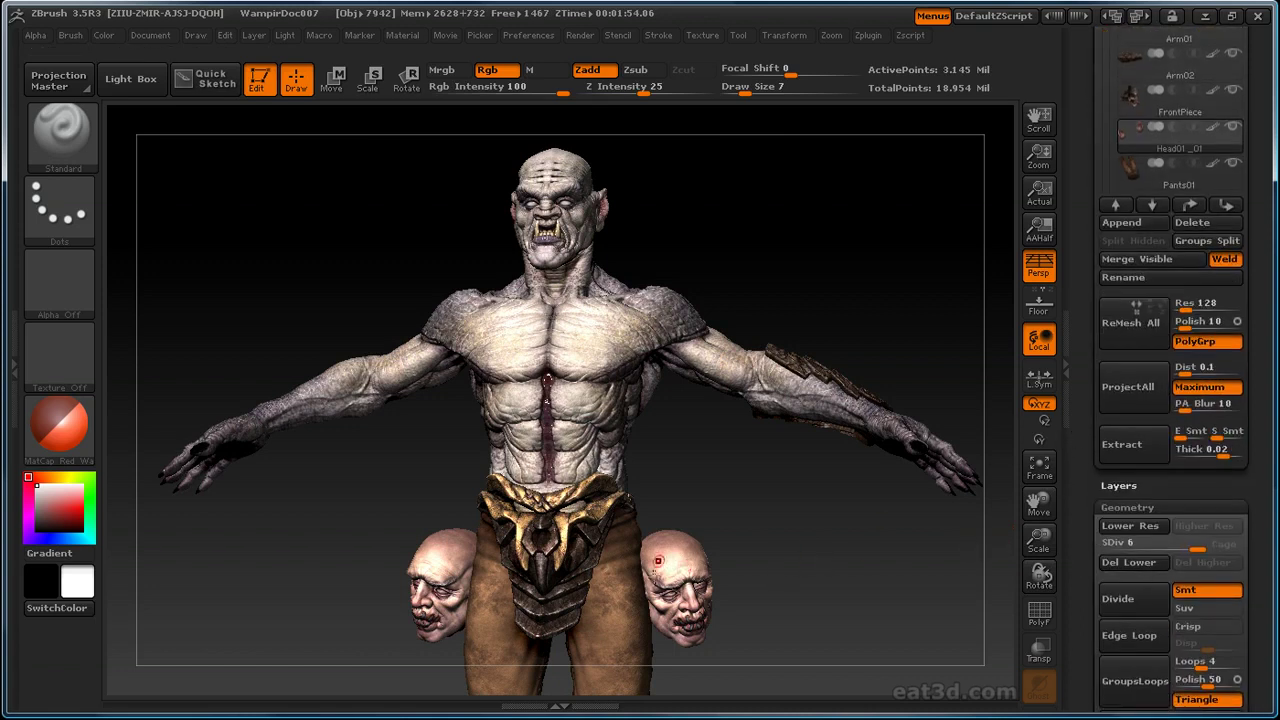
left_click_drag(680, 556, 686, 573)
left_click_drag(763, 543, 836, 557)
left_click_drag(1170, 542, 1205, 544)
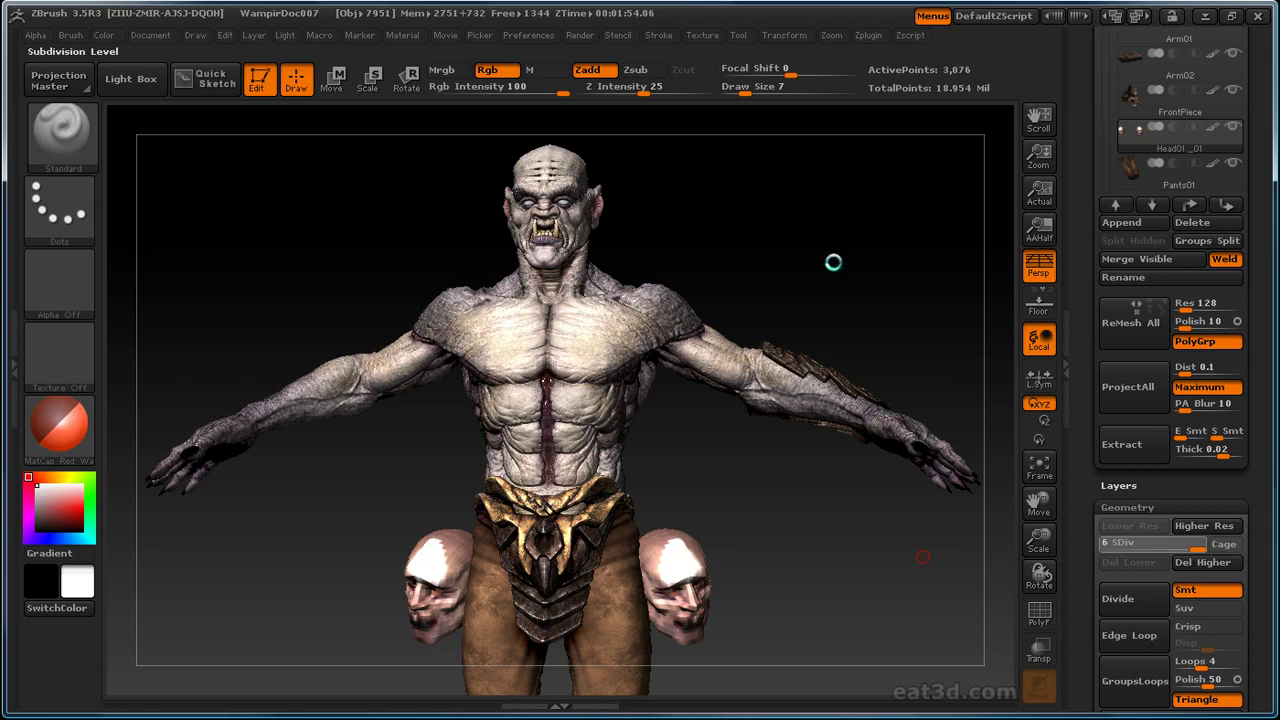
- Open SubTool Master's Merge options, cancel without merging, and return to the Zplugin menu
left_click(868, 35)
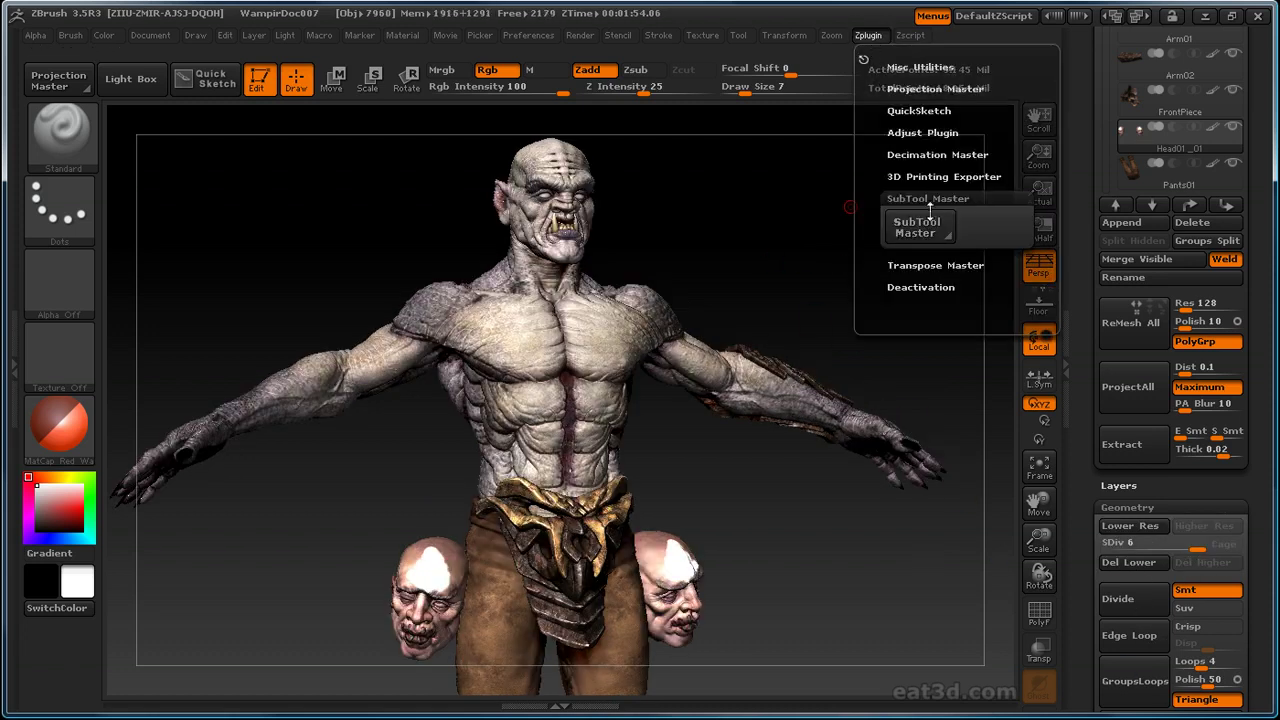
left_click(920, 219)
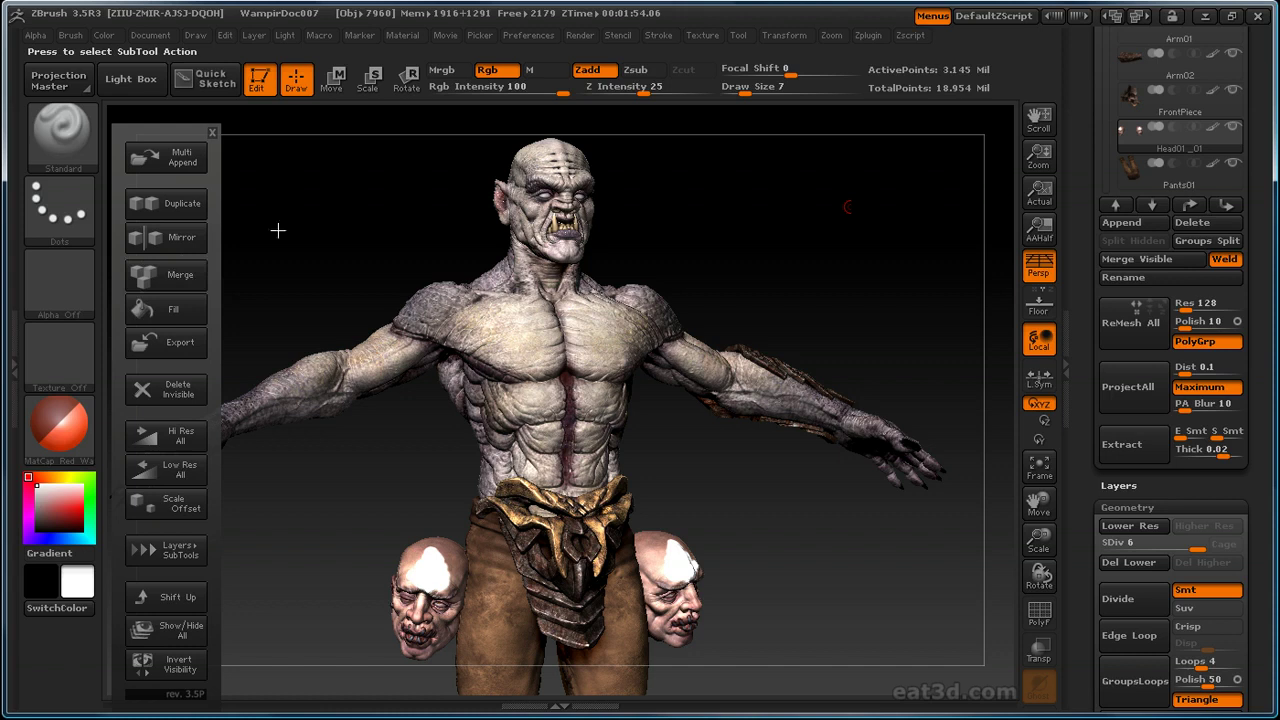
left_click(172, 275)
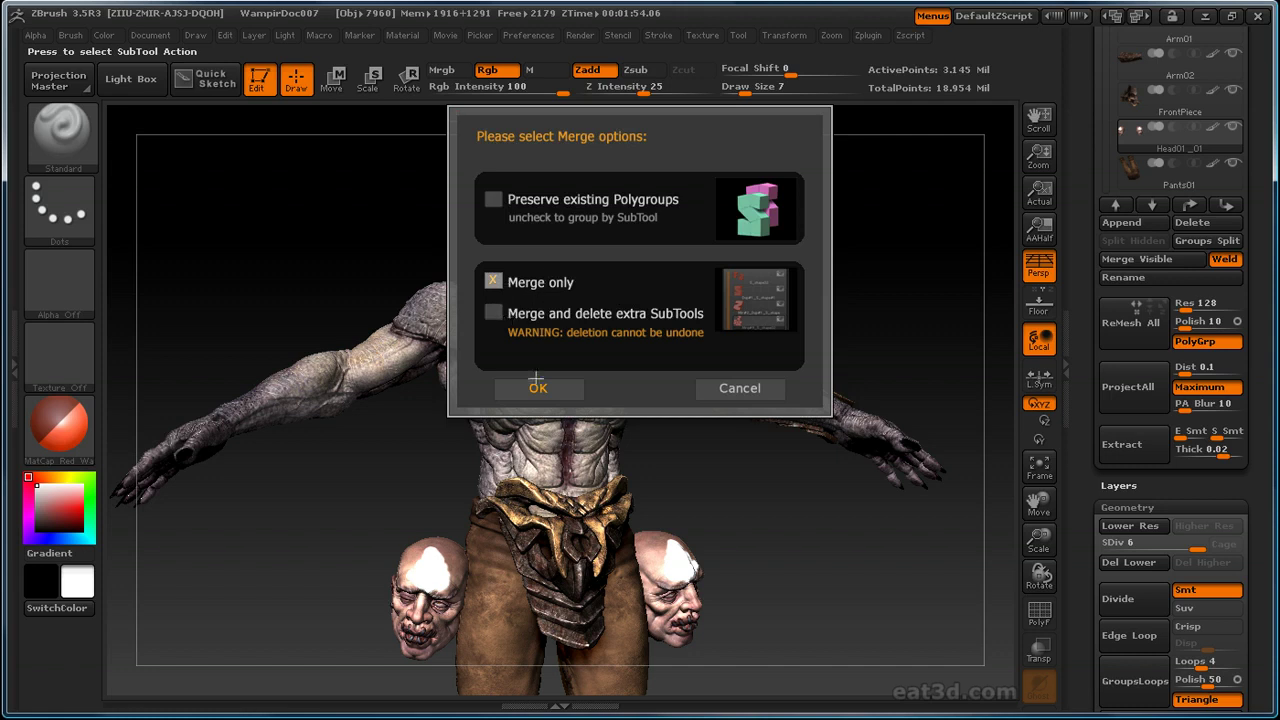
left_click(745, 387)
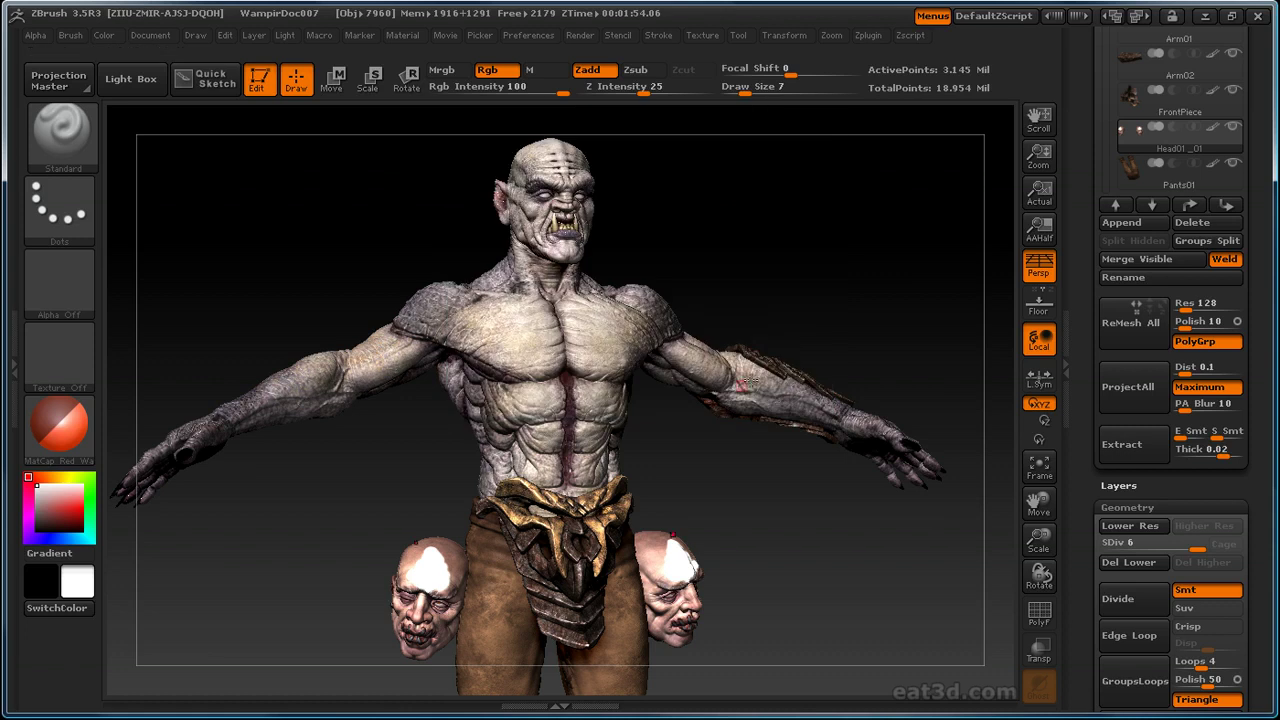
left_click(868, 35)
- Fill all visible subtools with Color, Material and Color & Material unchecked, turning them uniform red
left_click(910, 233)
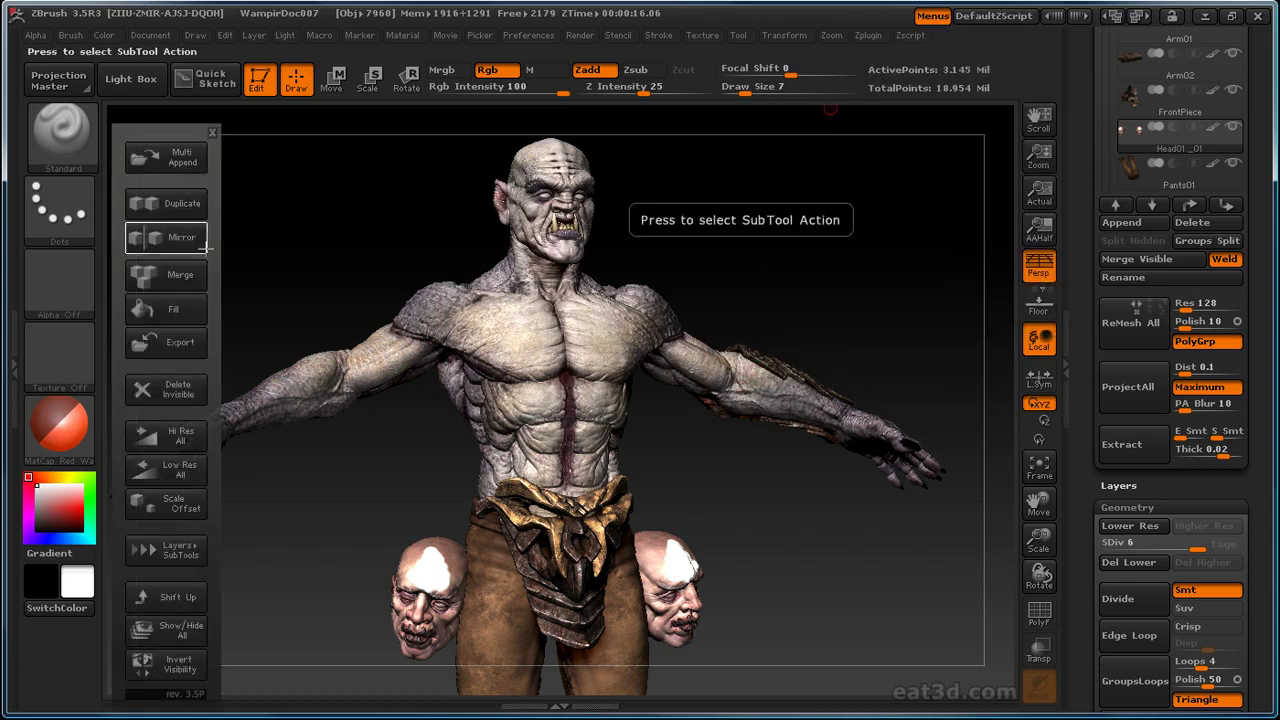
left_click(190, 312)
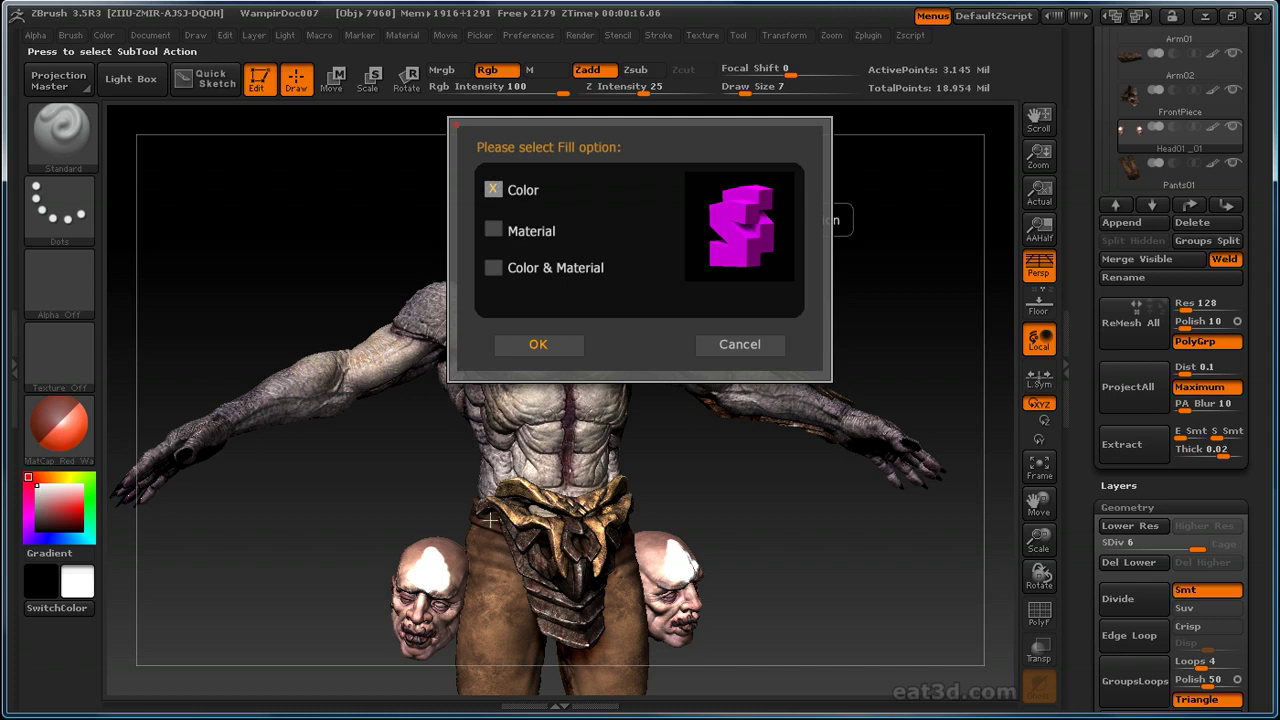
left_click(494, 231)
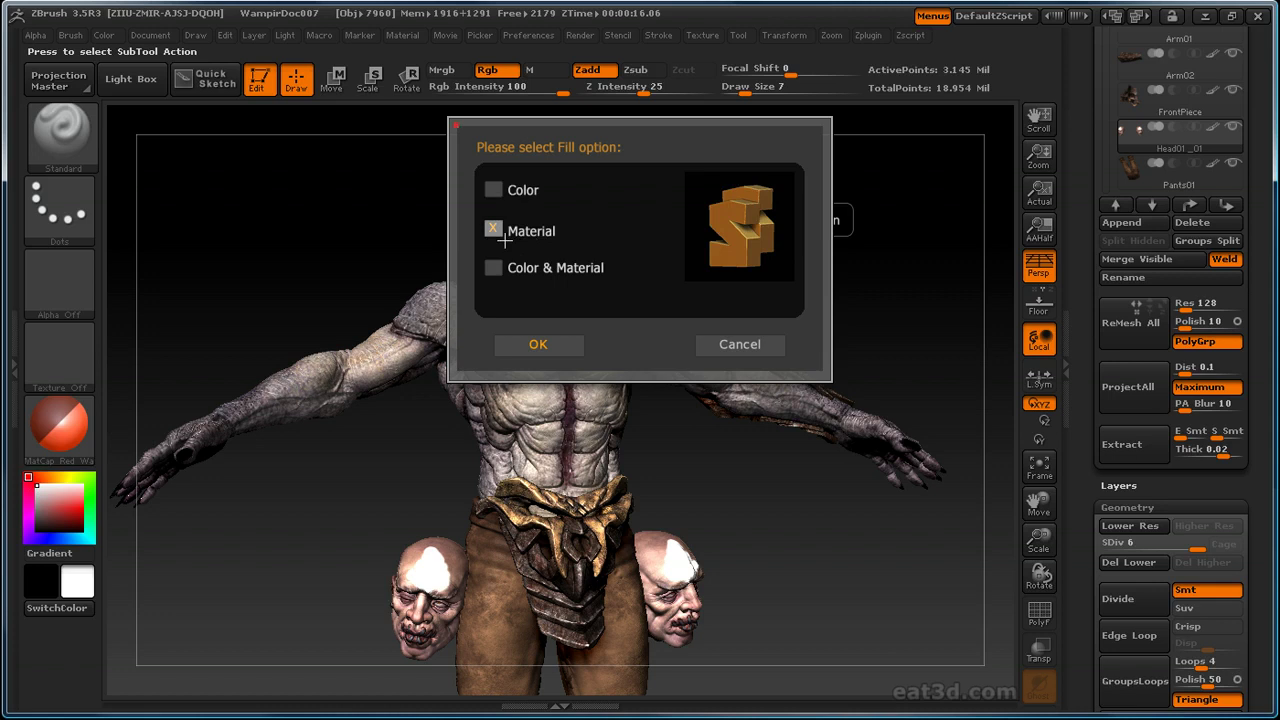
left_click(494, 267)
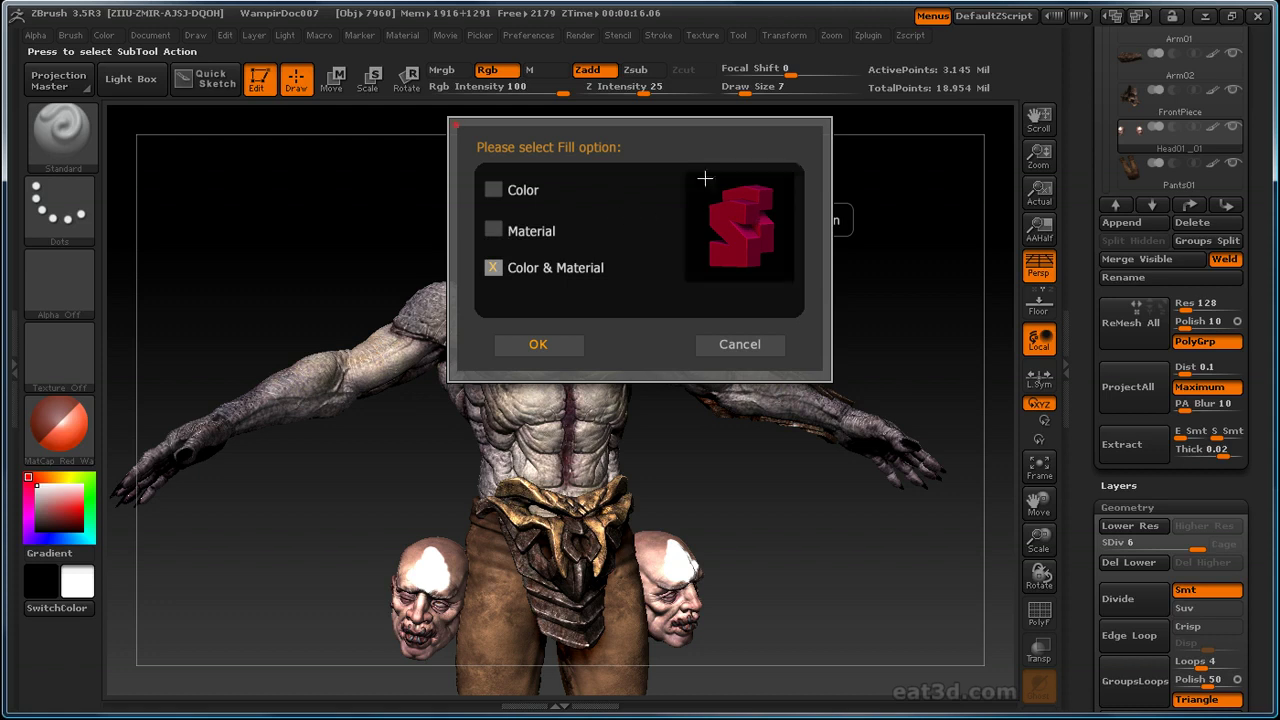
left_click(750, 225)
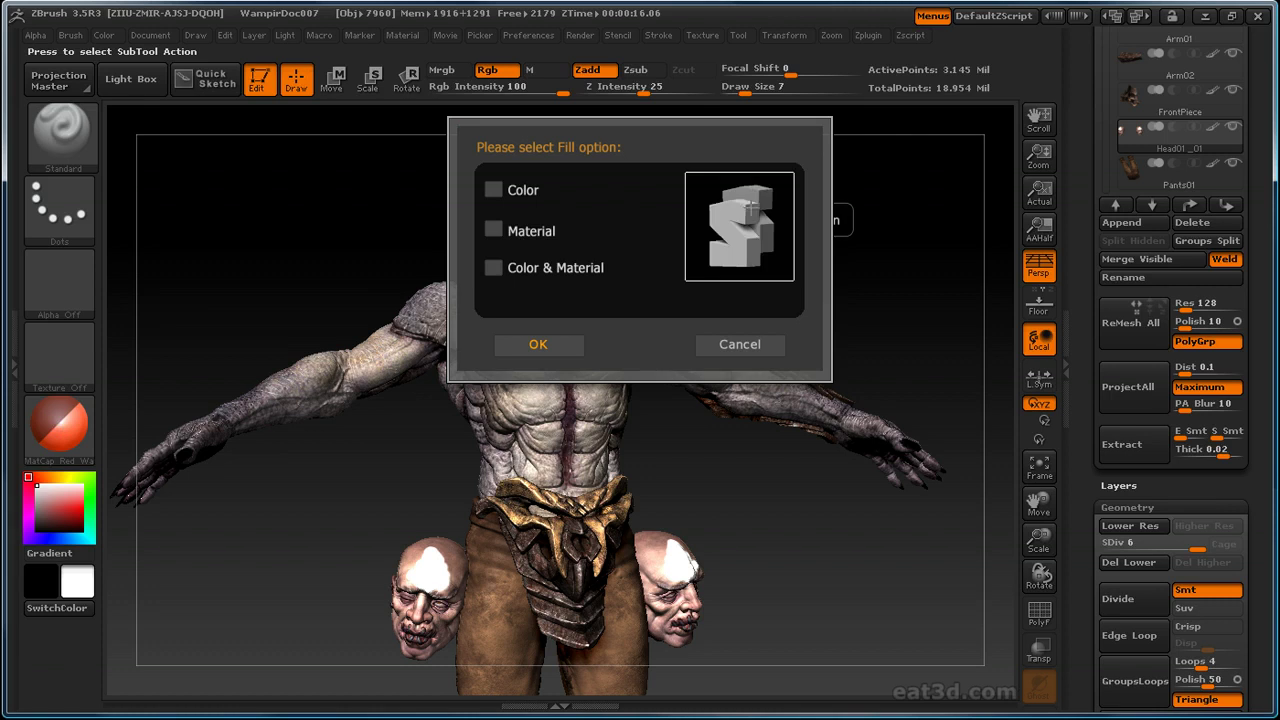
left_click(538, 344)
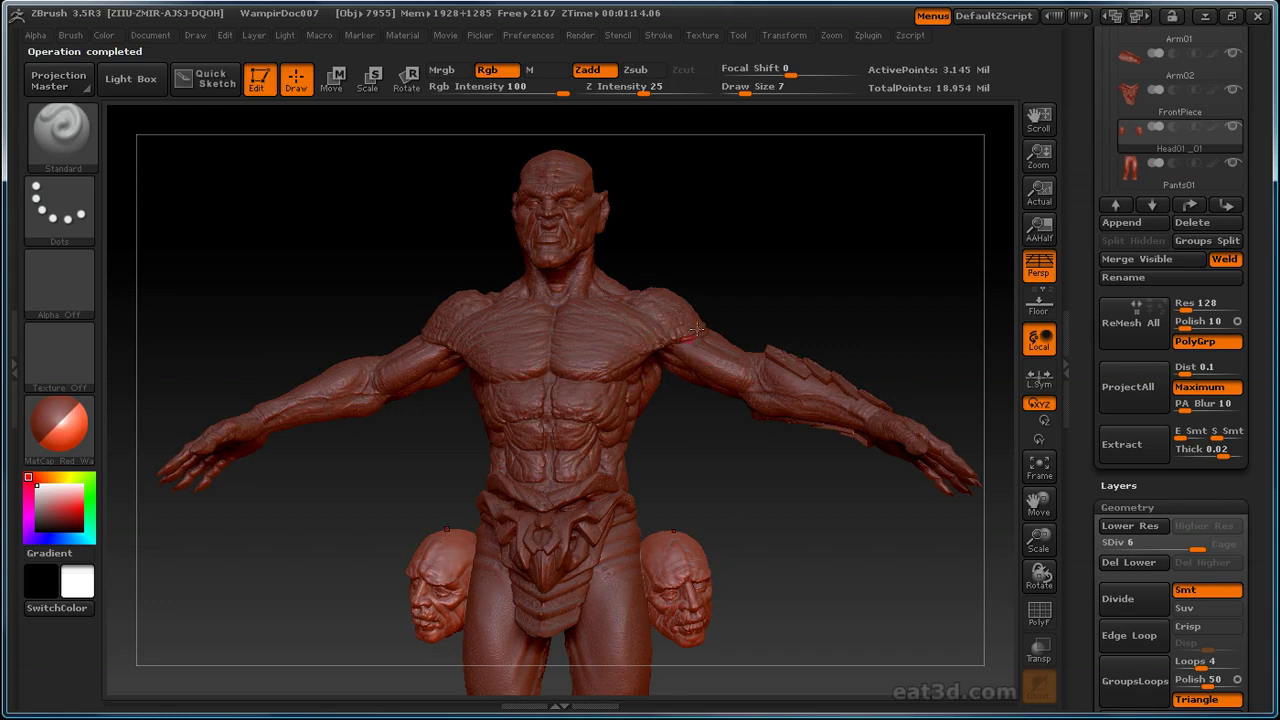
- Make SubtoolMasterBody the active subtool
left_click_drag(1086, 162, 1091, 265)
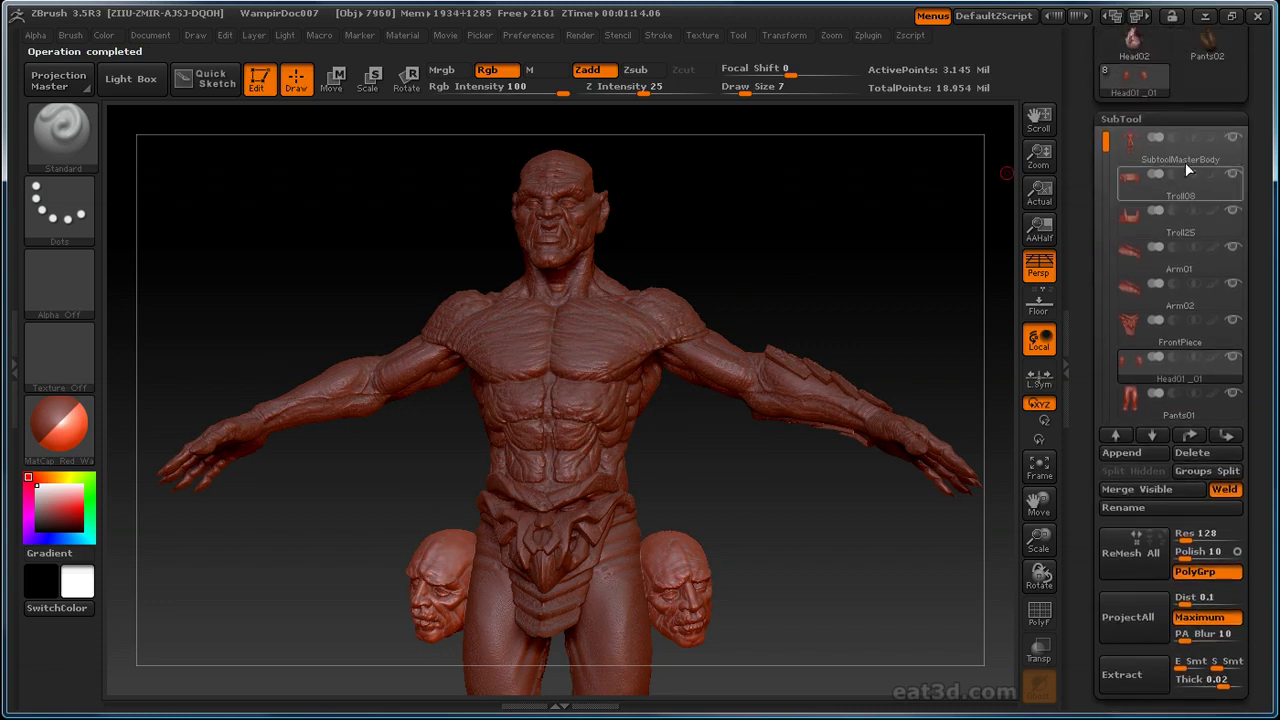
mouse_move(1184, 154)
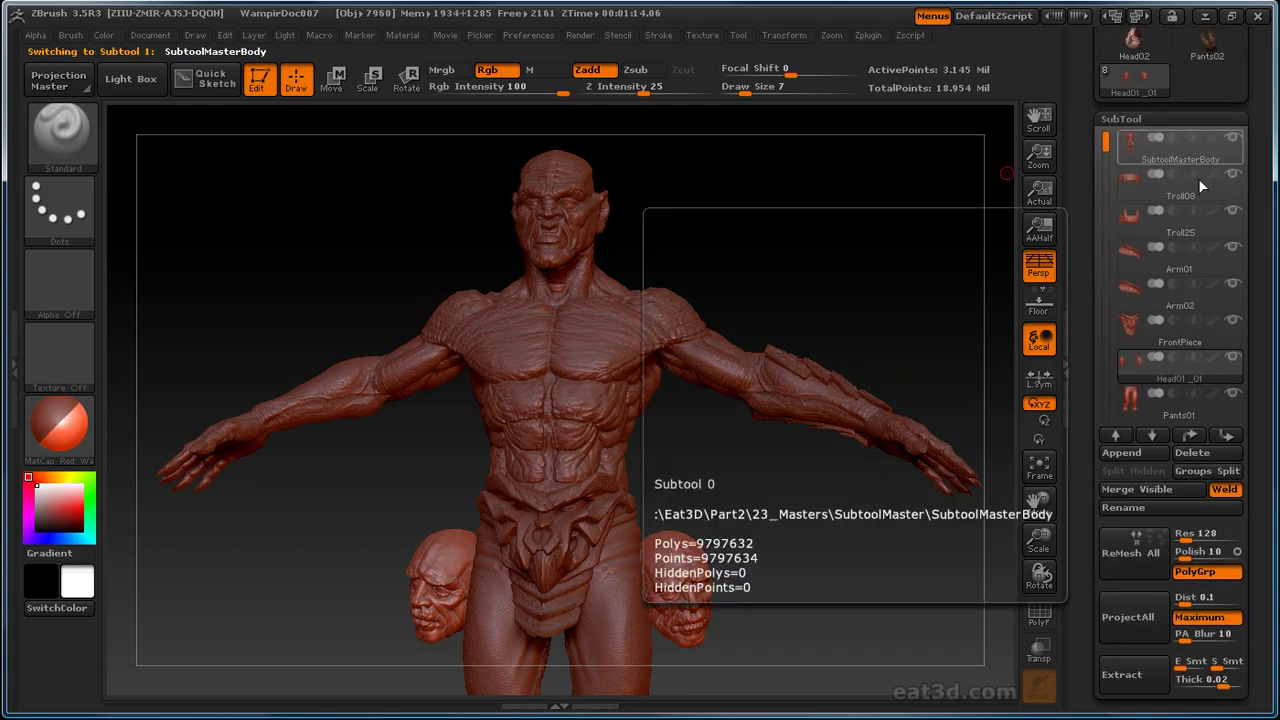
left_click(1217, 136)
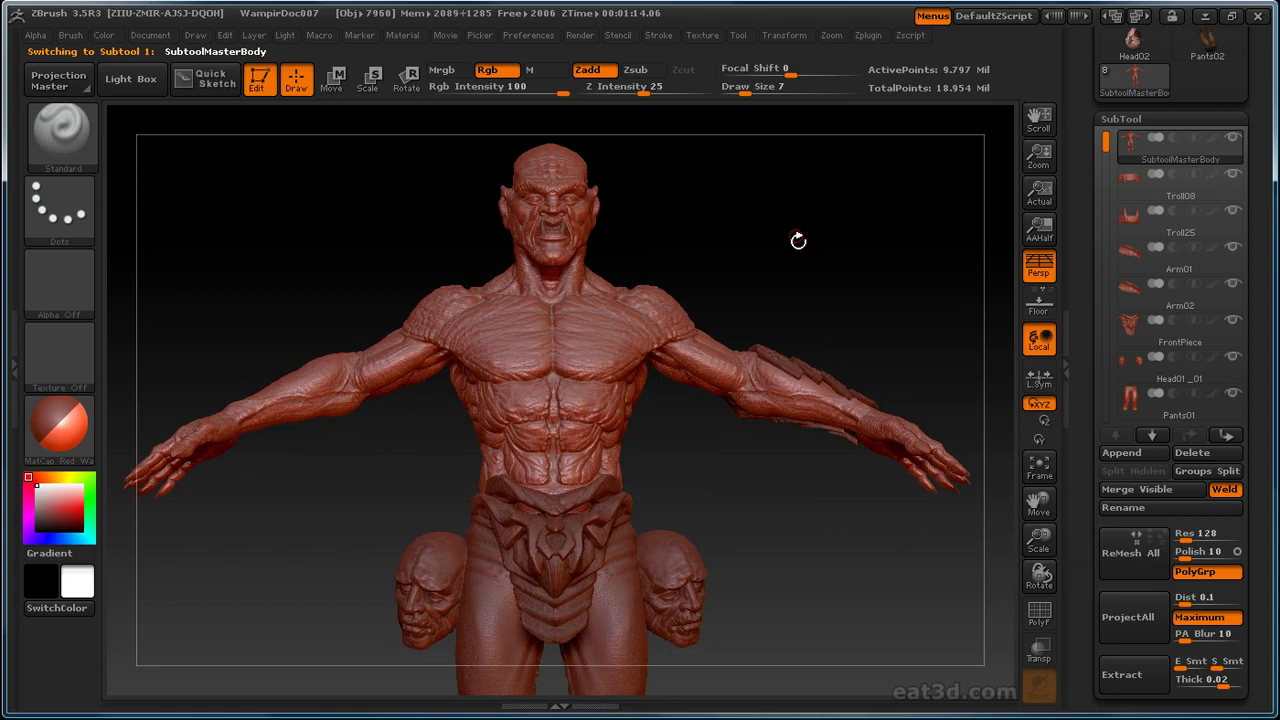
- Apply the MatCap Pearl Cavity material to the troll
mouse_move(737, 186)
left_mouse_down()
mouse_move(823, 211)
mouse_move(754, 249)
left_mouse_up()
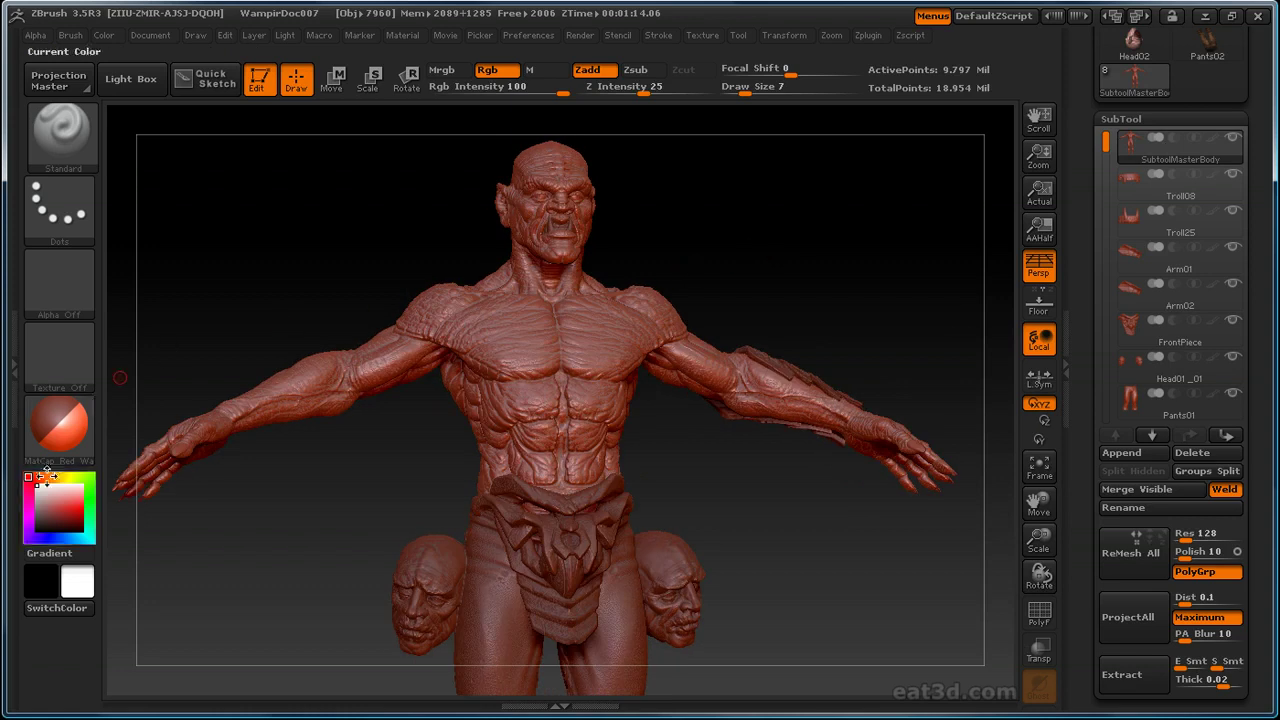
left_click(85, 450)
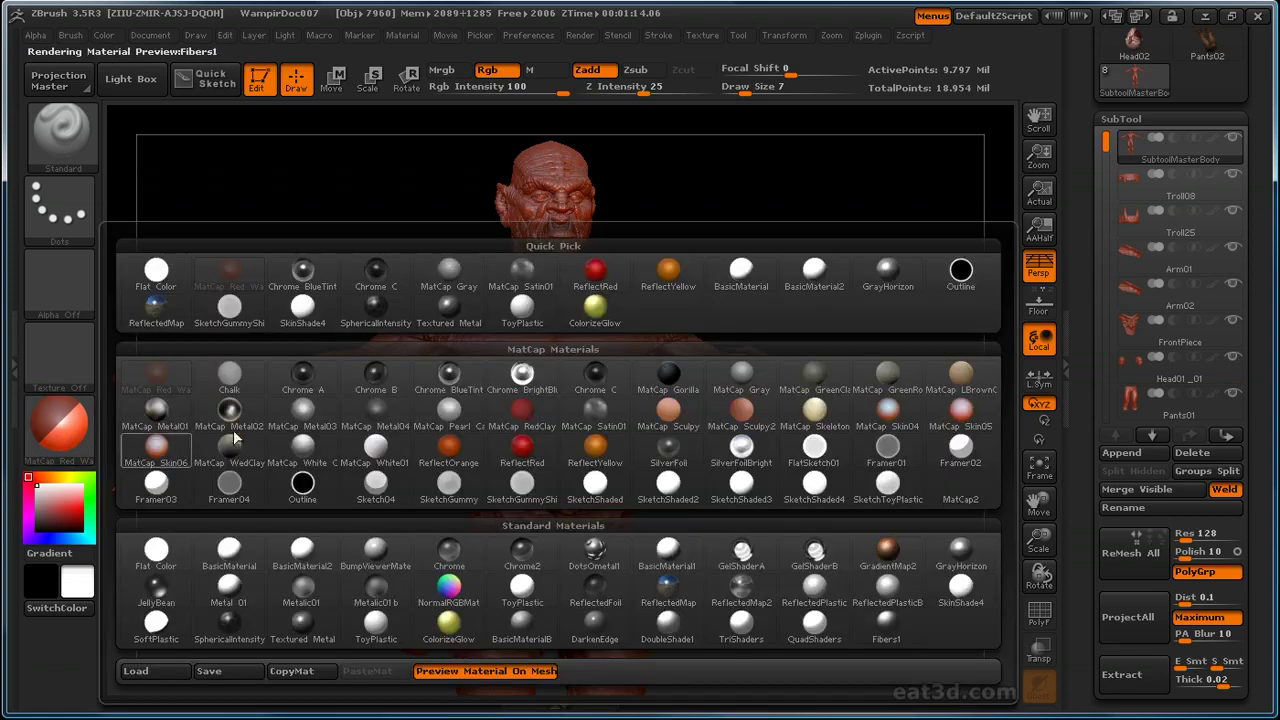
left_click(450, 410)
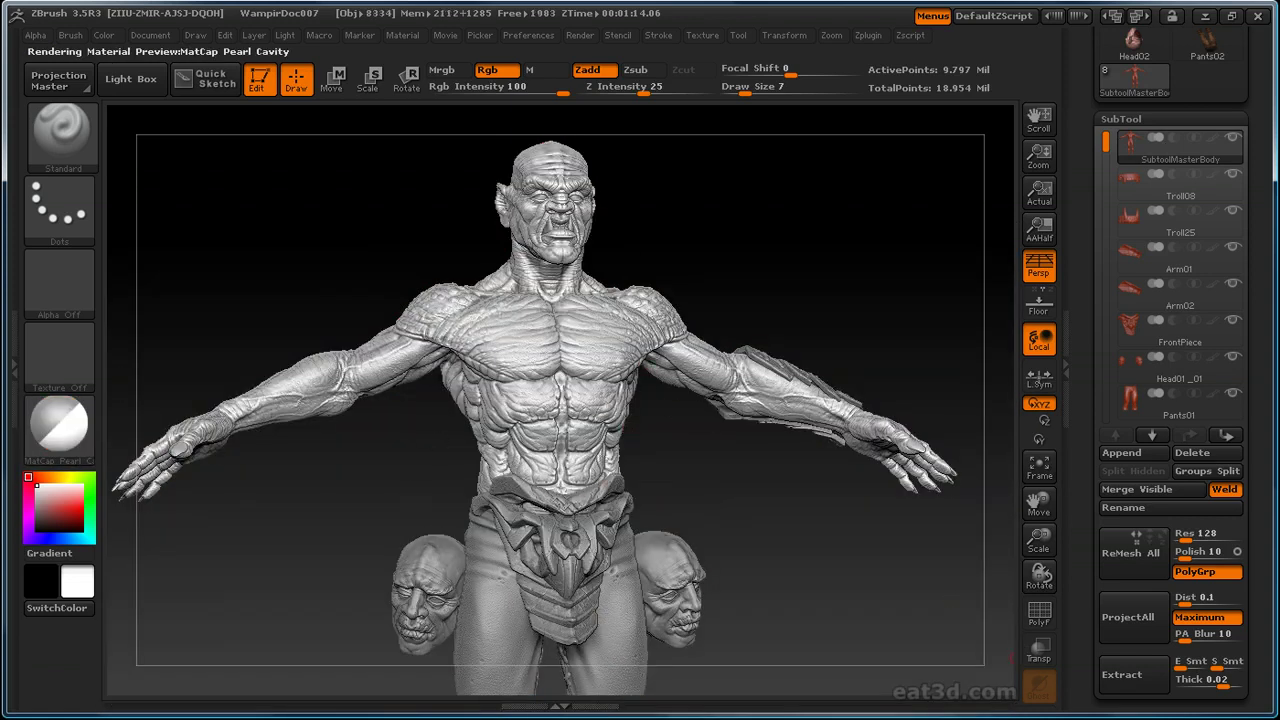
left_click(868, 35)
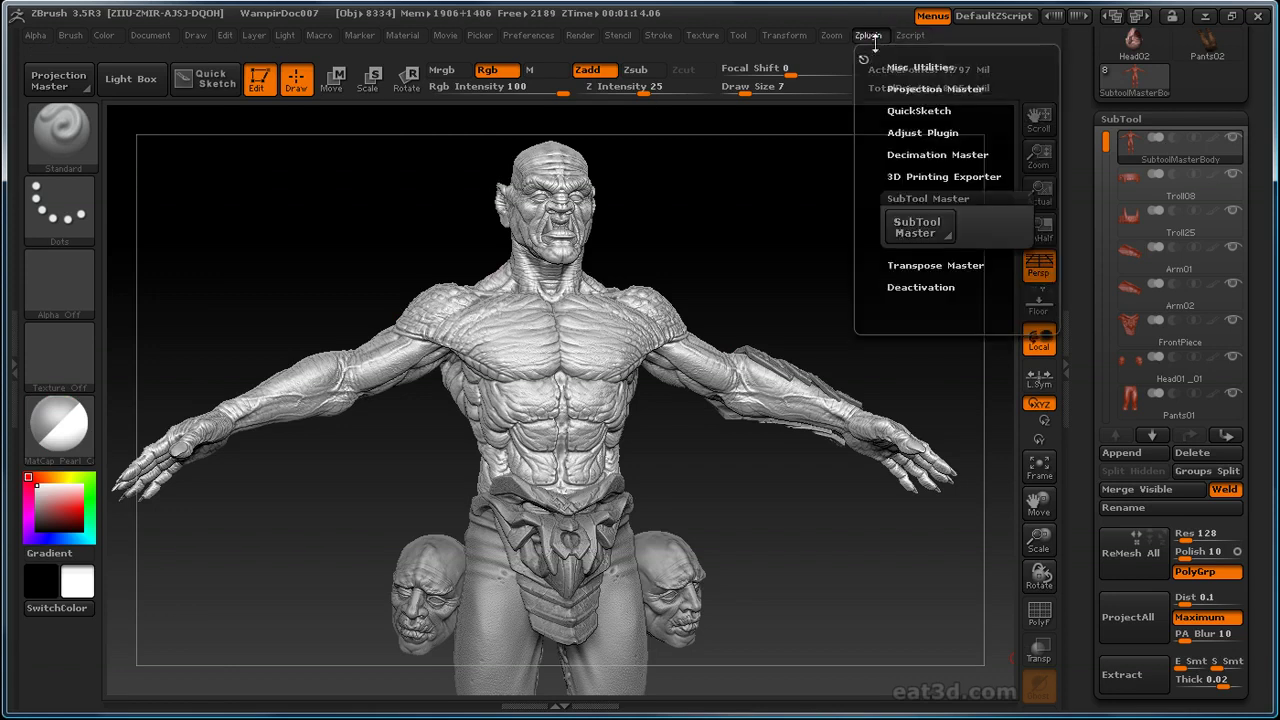
left_click(921, 230)
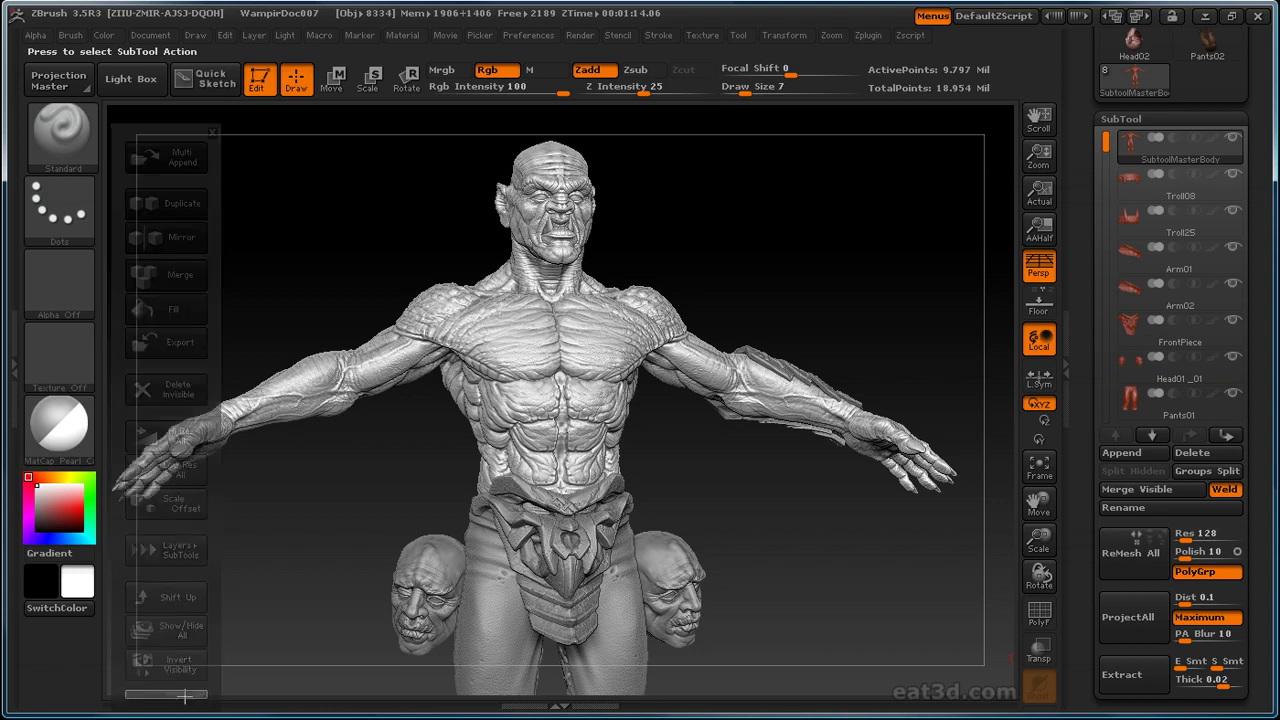
- Assign the hotkey Ctrl+Alt+M to SubTool Master's Multi Append action
left_click(868, 35)
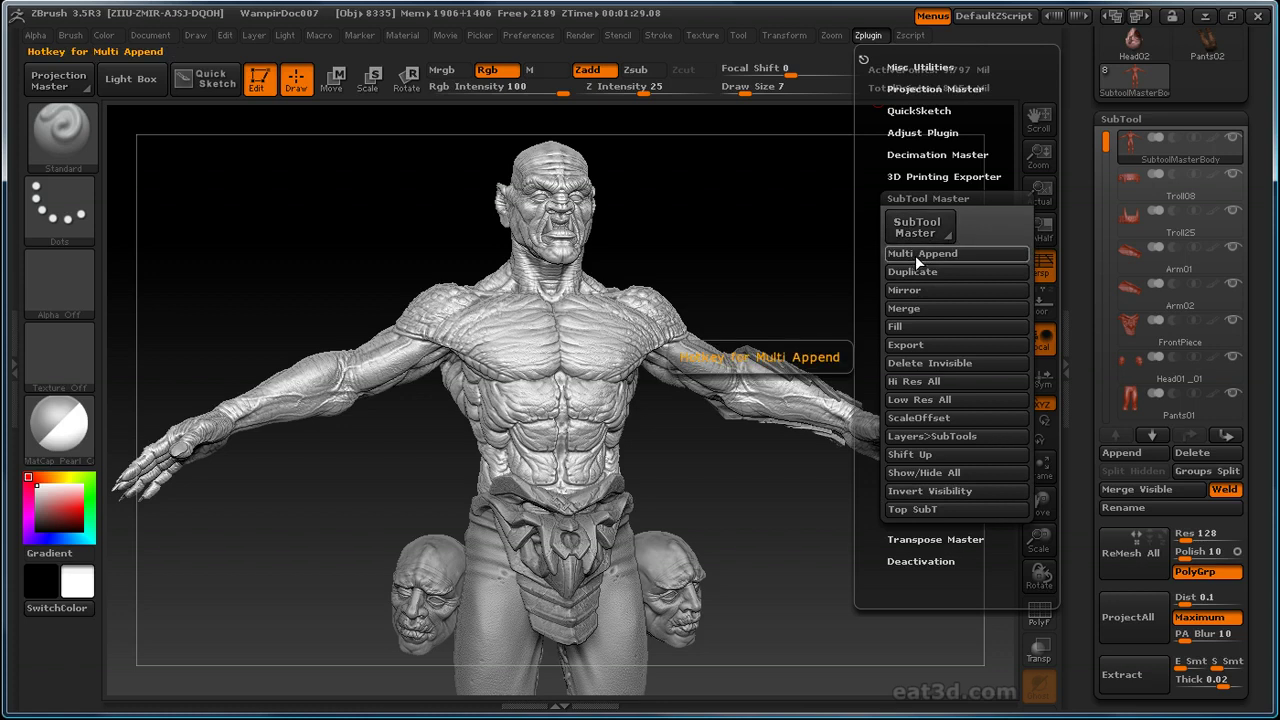
key("ctrl")
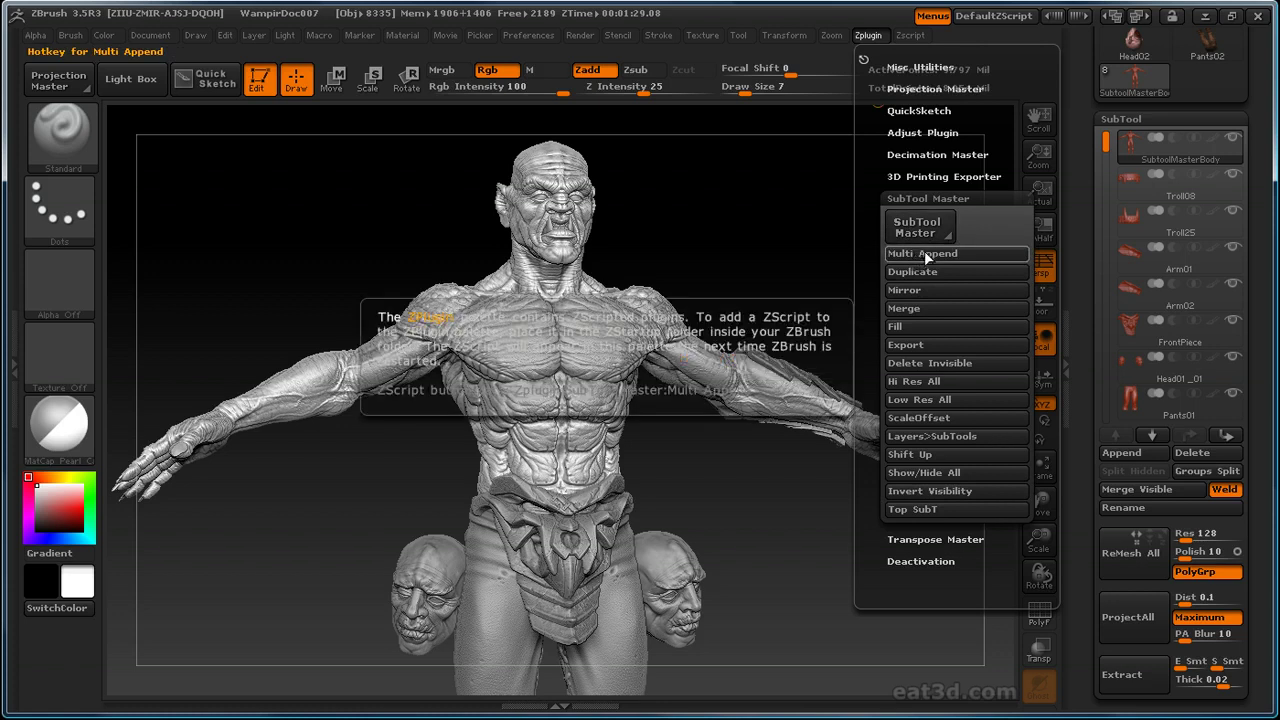
left_click(924, 253, "ctrl+alt")
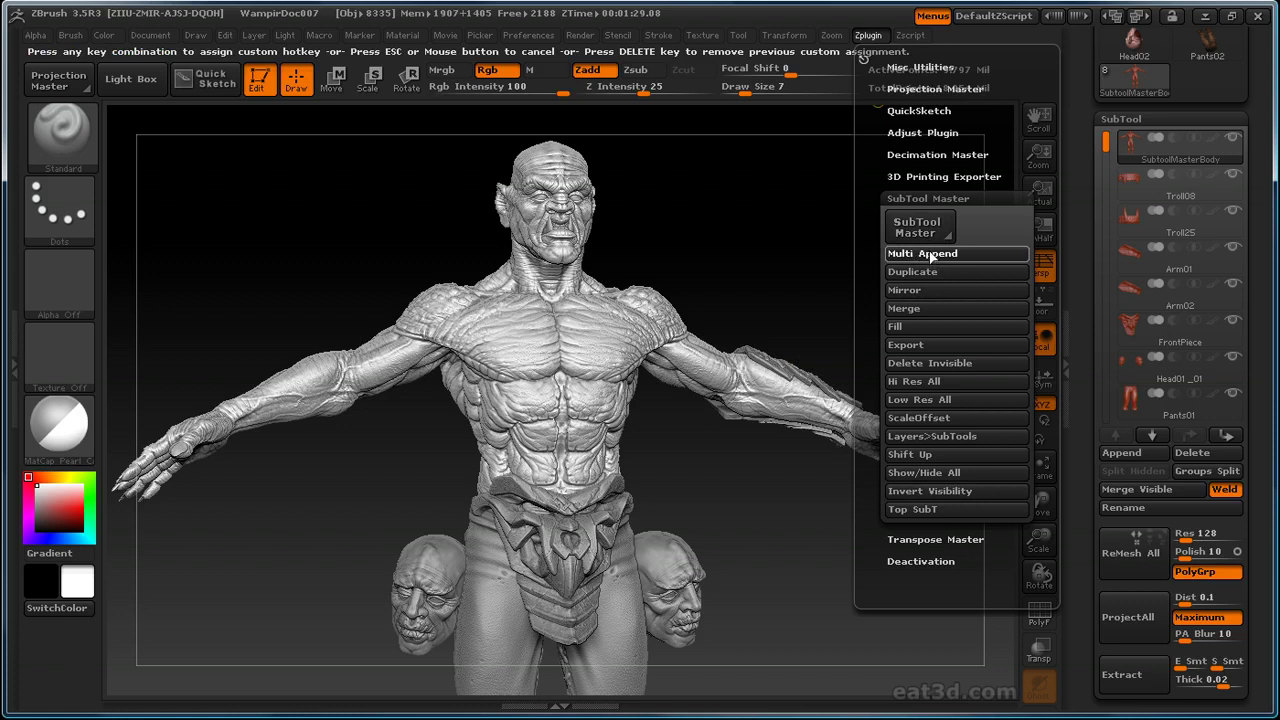
key("ctrl+alt+m")
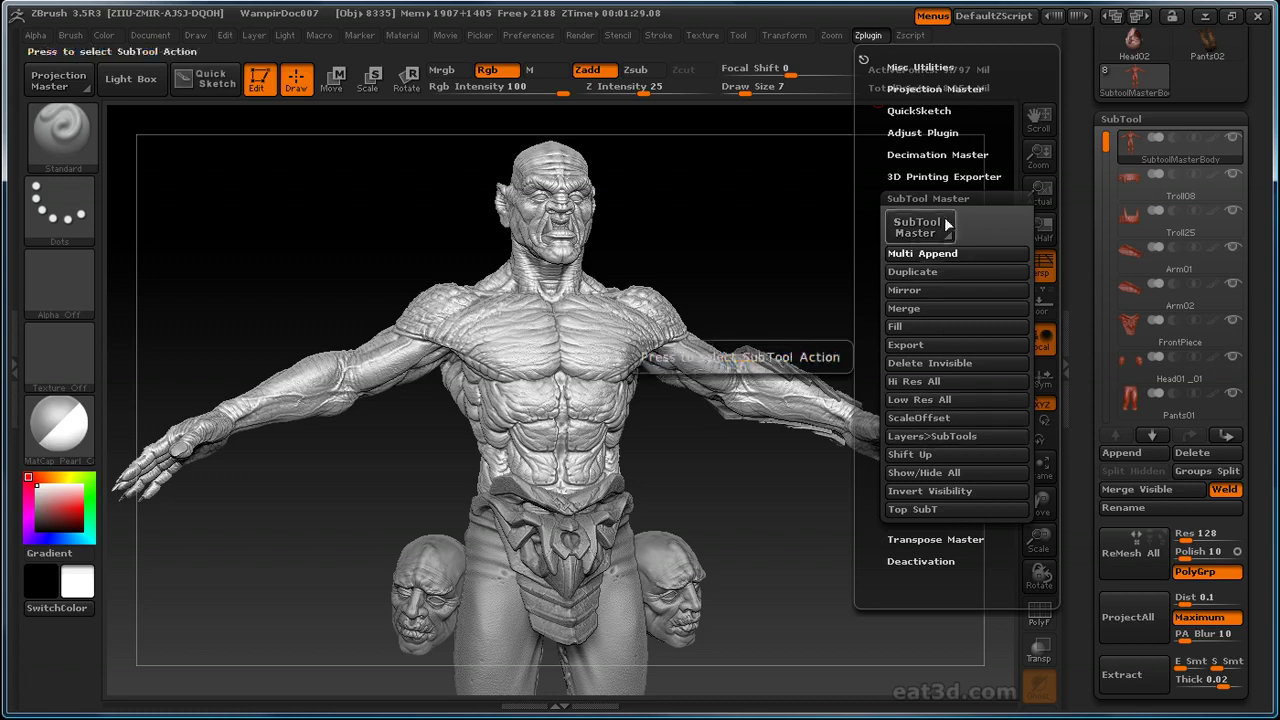
- Remove Duplicate, Mirror, Merge, Export, ScaleOffset, Show/Hide All, Invert Visibility, Top SubT and the remaining actions
left_click(975, 271, "ctrl+alt")
left_click(970, 273, "ctrl+alt")
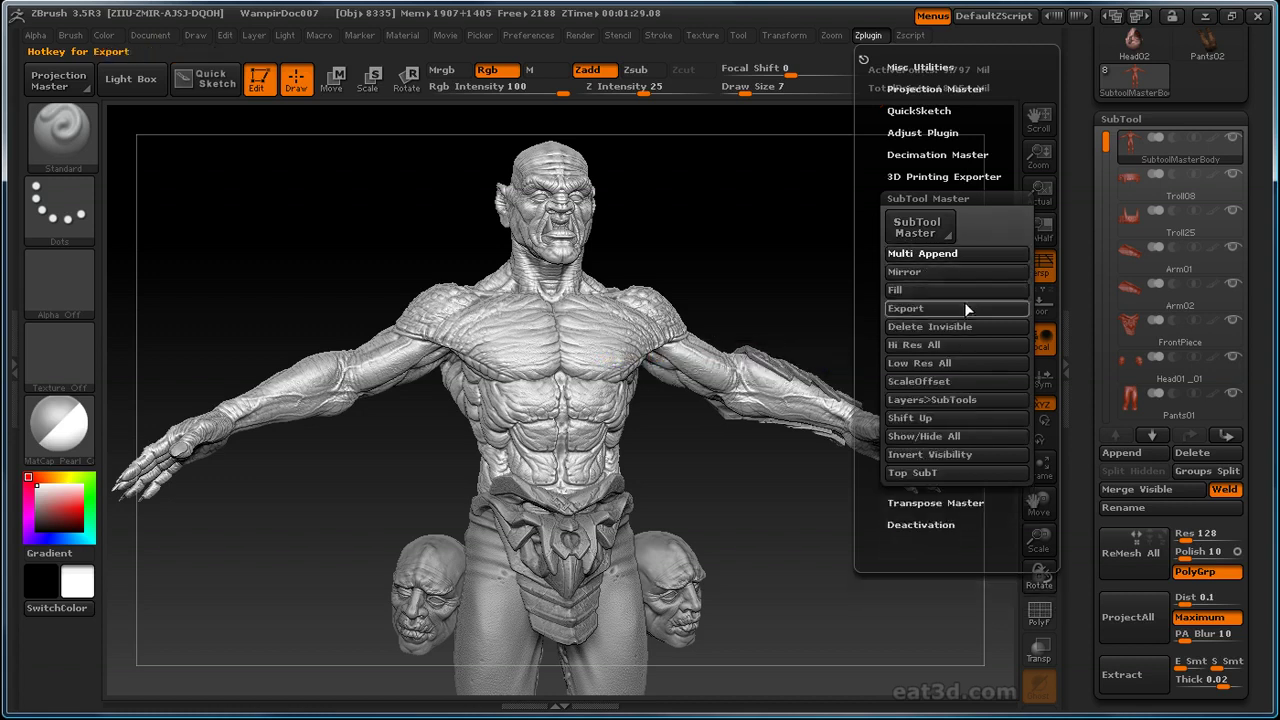
left_click(966, 272, "ctrl+alt")
left_click(966, 288, "ctrl+alt")
left_click(964, 282, "ctrl+alt")
left_click(964, 288, "ctrl+alt")
left_click(964, 288, "ctrl+alt")
left_click(964, 288, "ctrl+alt")
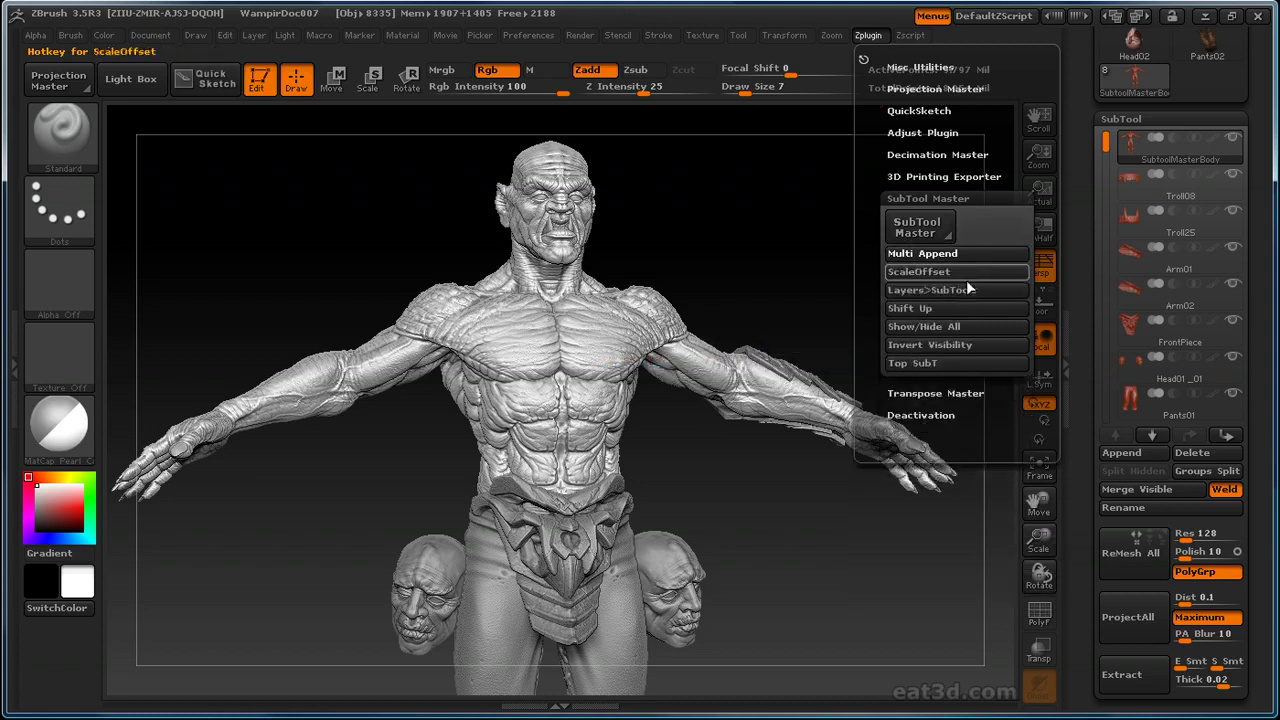
left_click(966, 286, "ctrl+alt")
left_click(966, 286, "ctrl+alt")
left_click(966, 281, "ctrl+alt")
left_click(966, 278, "ctrl+alt")
left_click(966, 275, "ctrl+alt")
left_click(966, 273, "ctrl+alt")
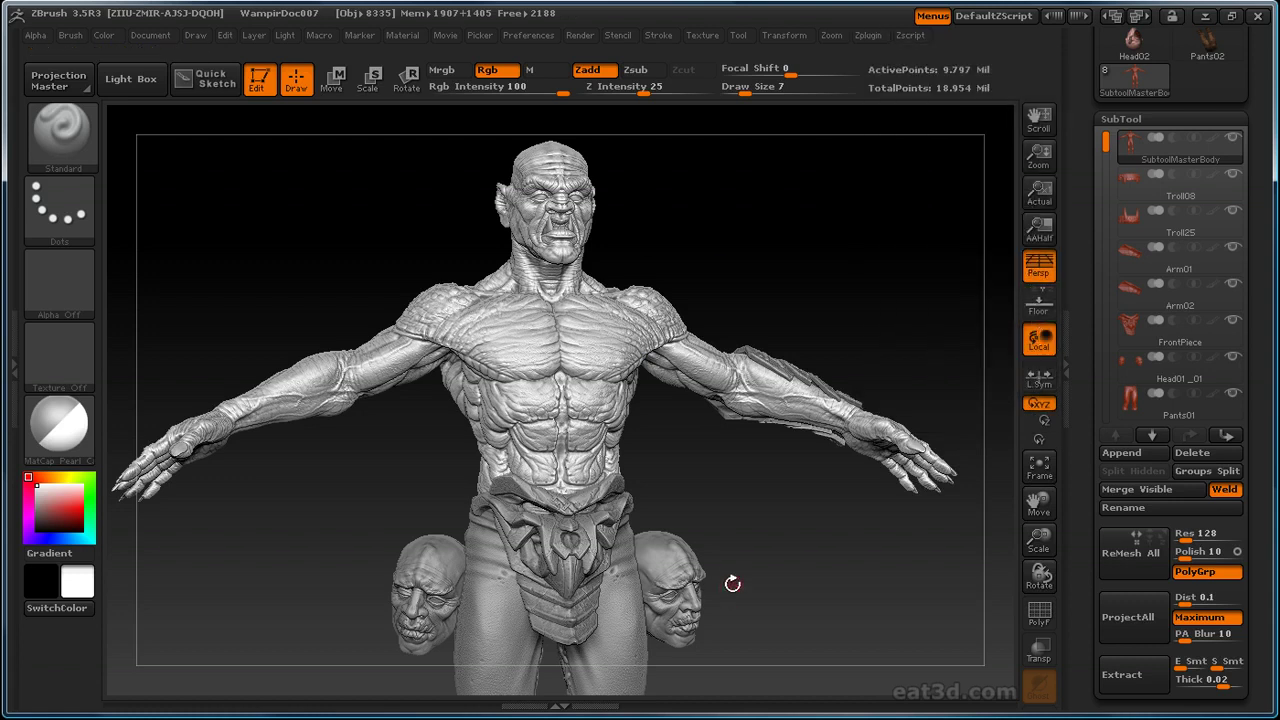